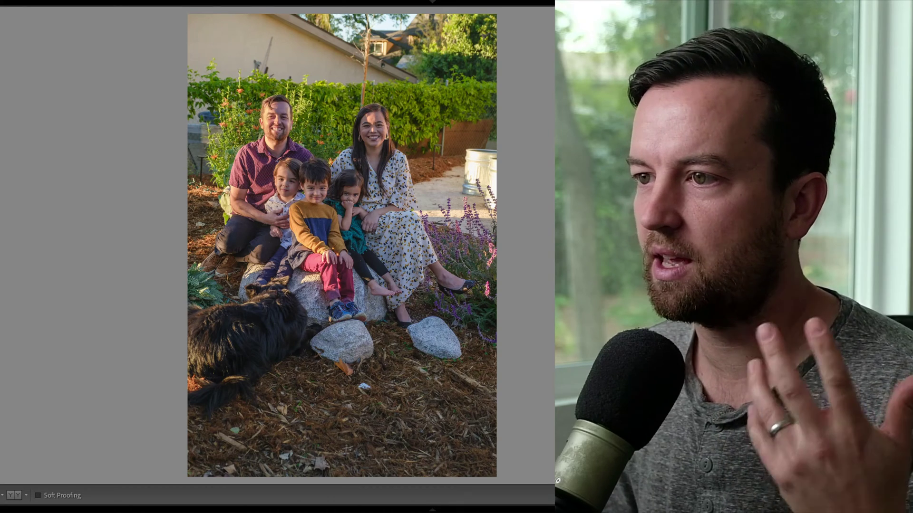
# Step: Browse back and forth through the neighbouring family shots
pyautogui.press('Right')
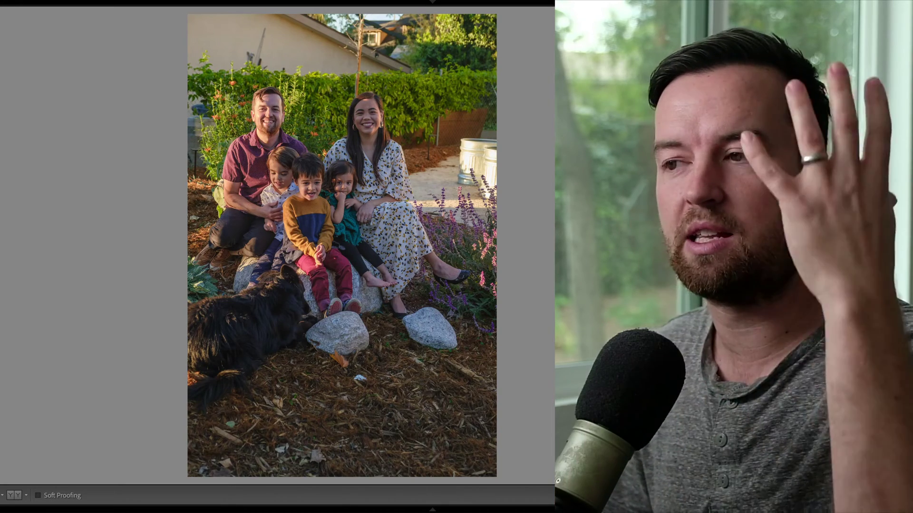
pyautogui.press('Left')
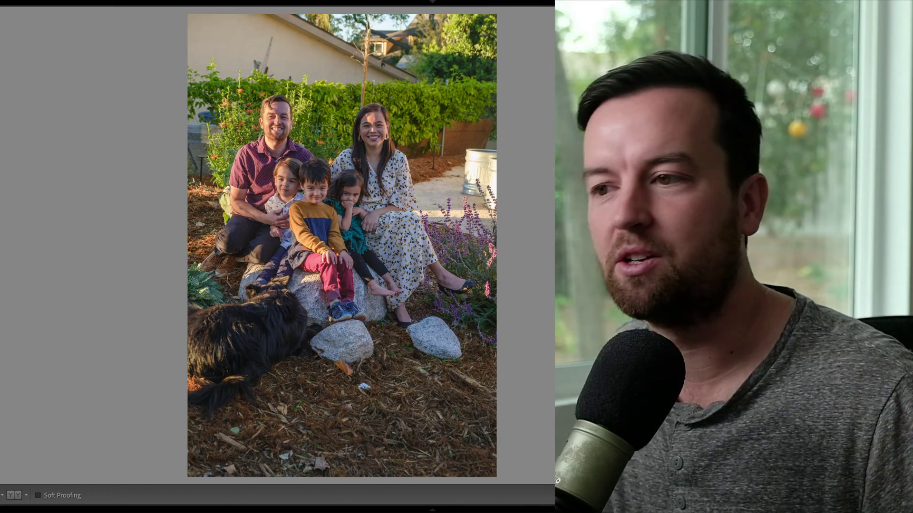
pyautogui.press('Right')
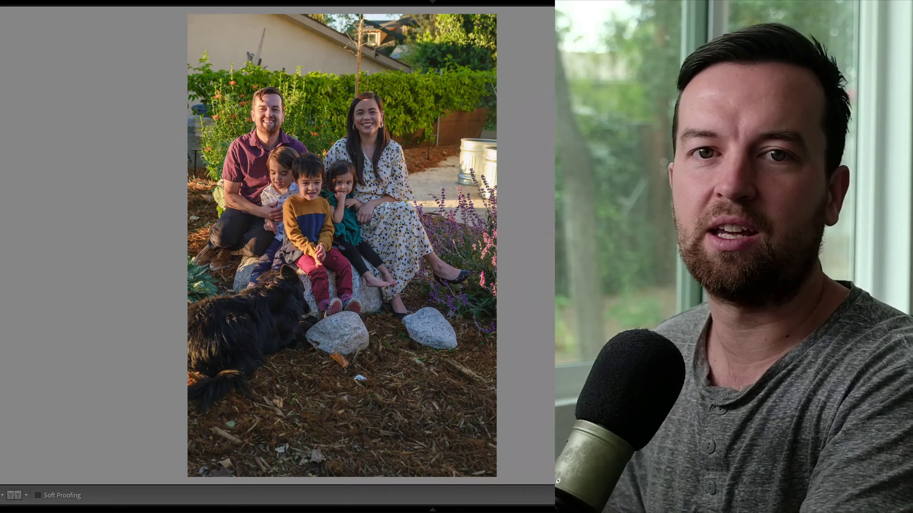
pyautogui.press('Left')
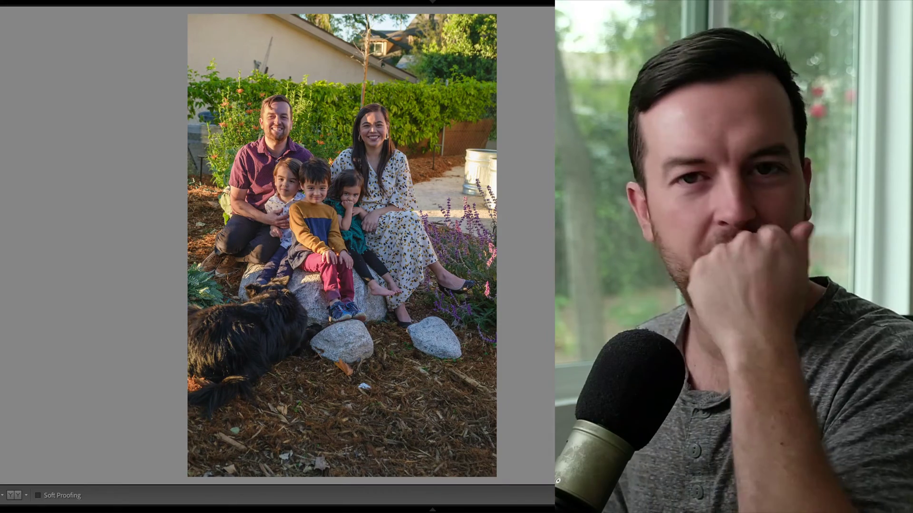
pyautogui.press('Right')
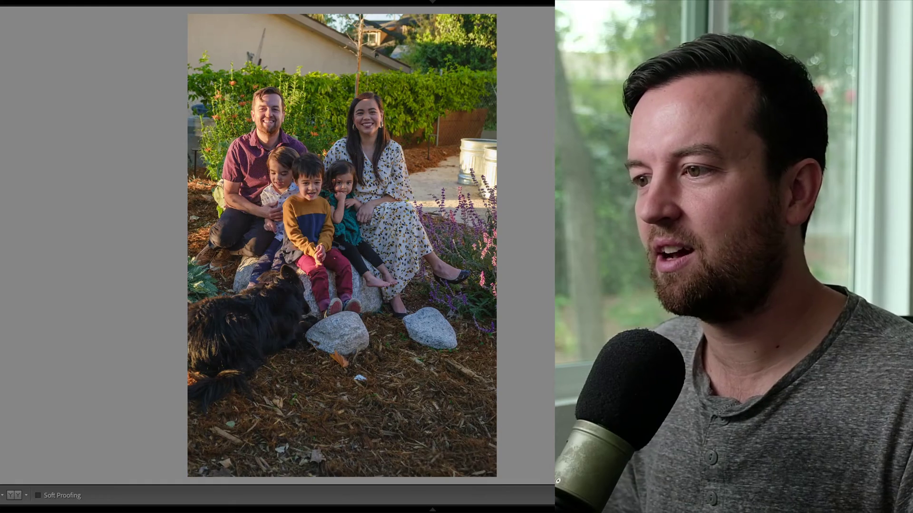
pyautogui.press('Right')
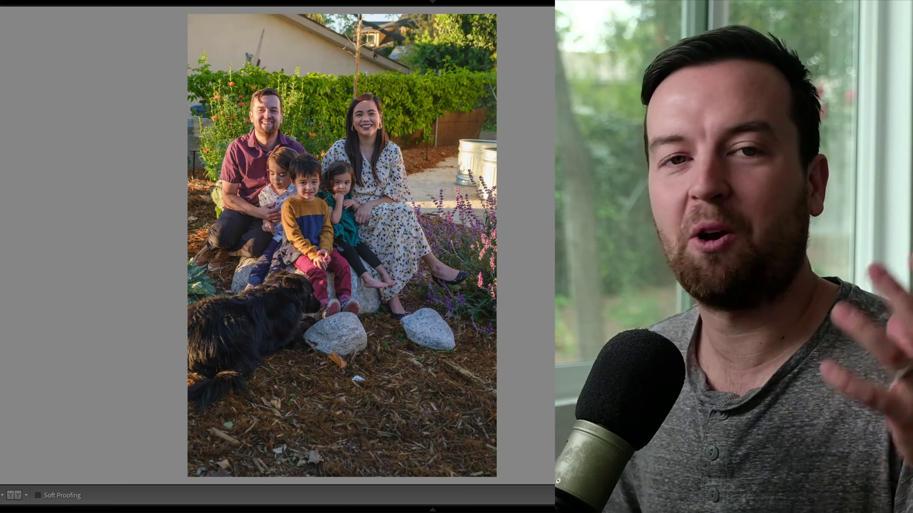
pyautogui.press('Left')
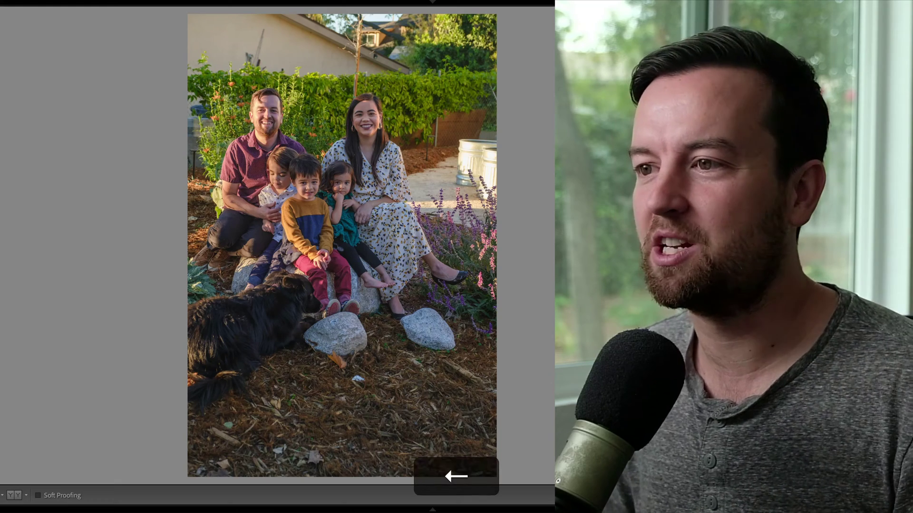
pyautogui.press('Left')
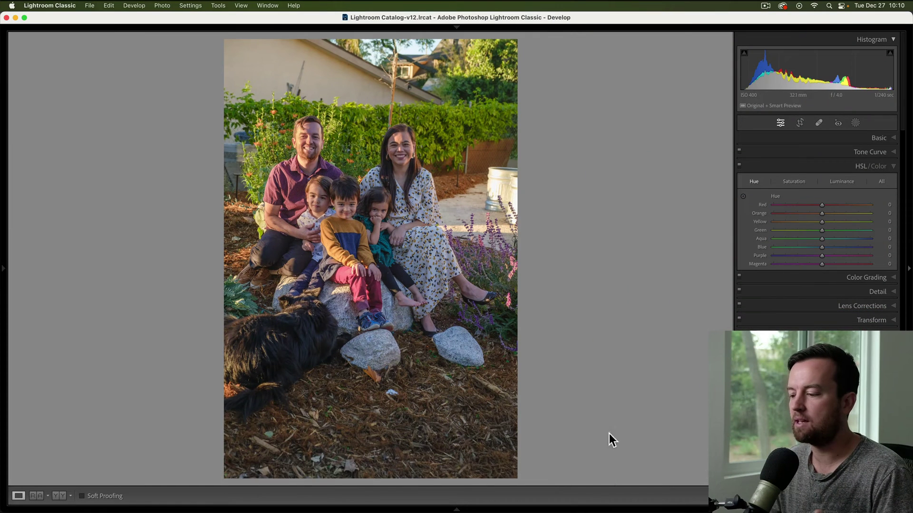
# Step: Compare the photo with its unedited original, then review its masks (Mask 1 to Mask 3)
pyautogui.moveTo(458, 508)
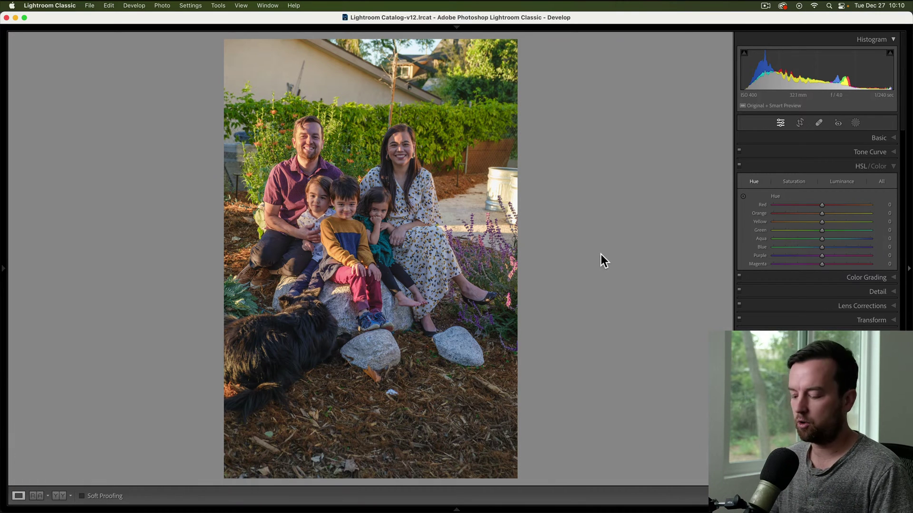
pyautogui.press('\\')
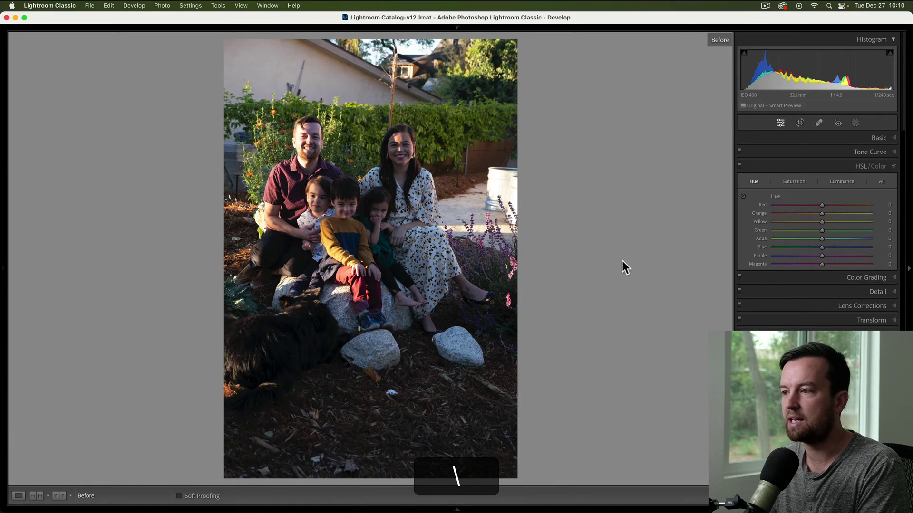
pyautogui.press('\\')
pyautogui.press('\\')
pyautogui.press('\\')
pyautogui.press('\\')
pyautogui.press('\\')
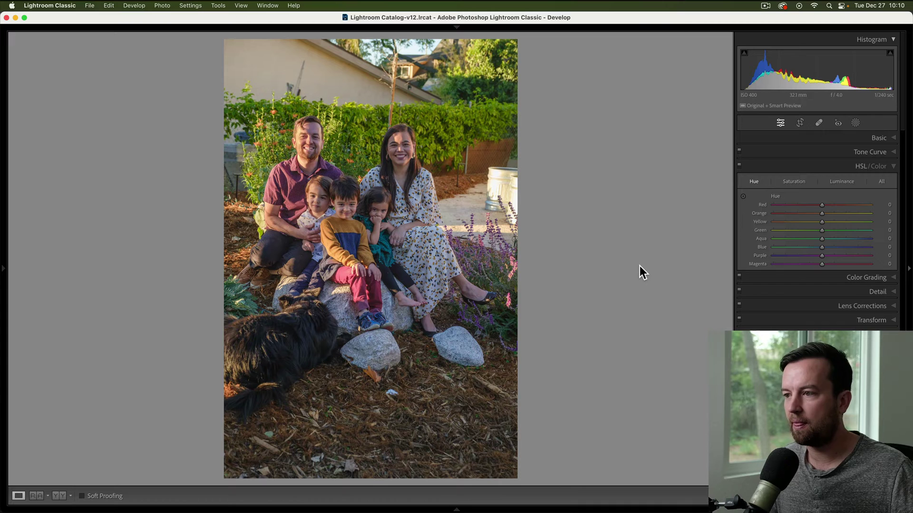
pyautogui.click(855, 123)
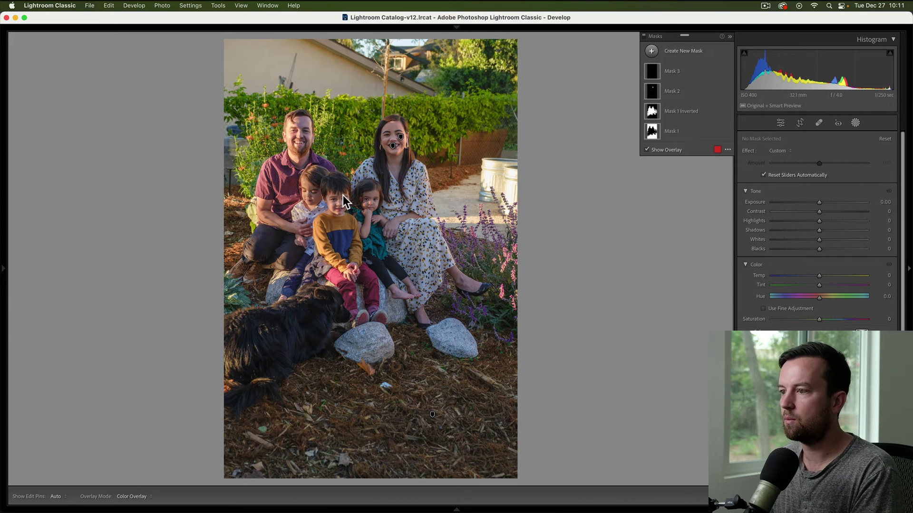
pyautogui.moveTo(721, 90)
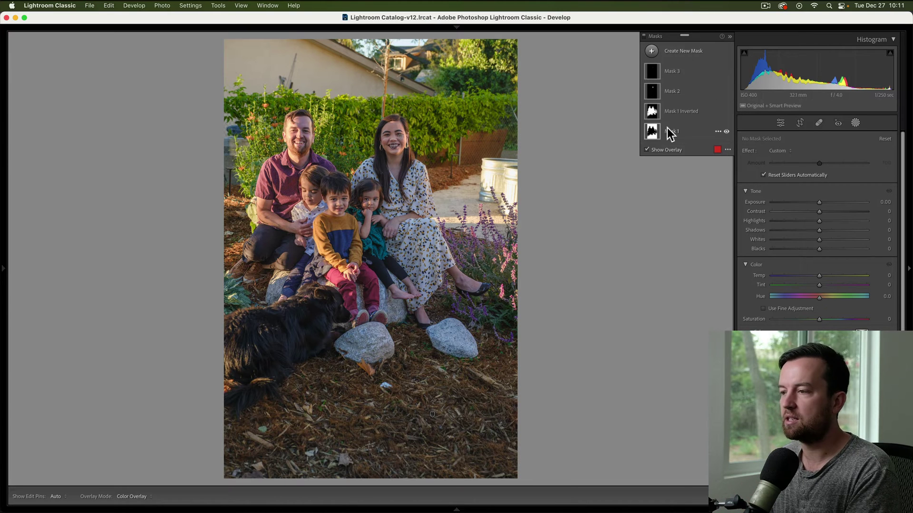
pyautogui.press('F6')
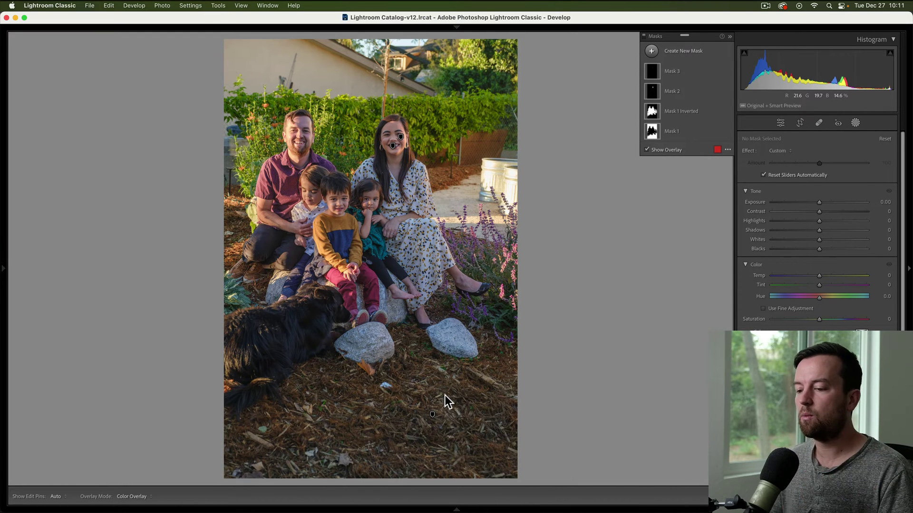
# Step: Select DSCF6140-2 and DSCF6144-2 in the filmstrip and edit both in Photoshop 2023
pyautogui.click(456, 509)
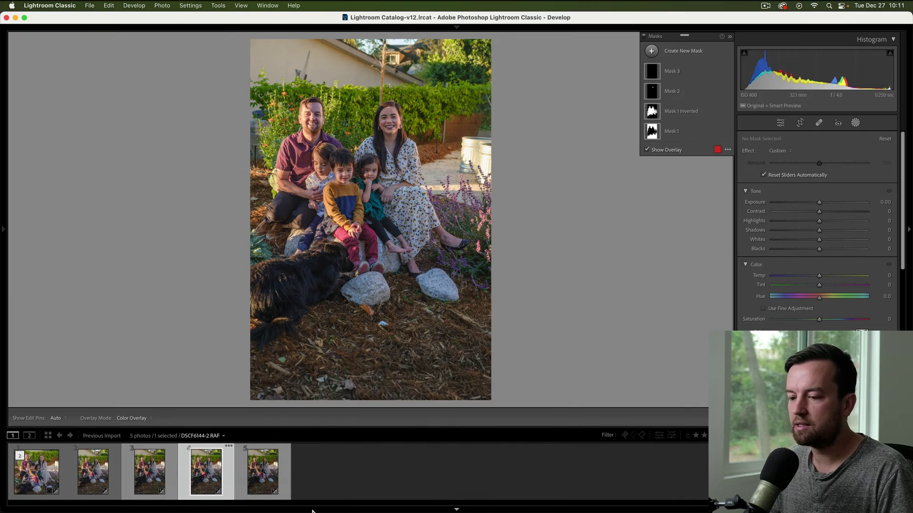
pyautogui.click(84, 480)
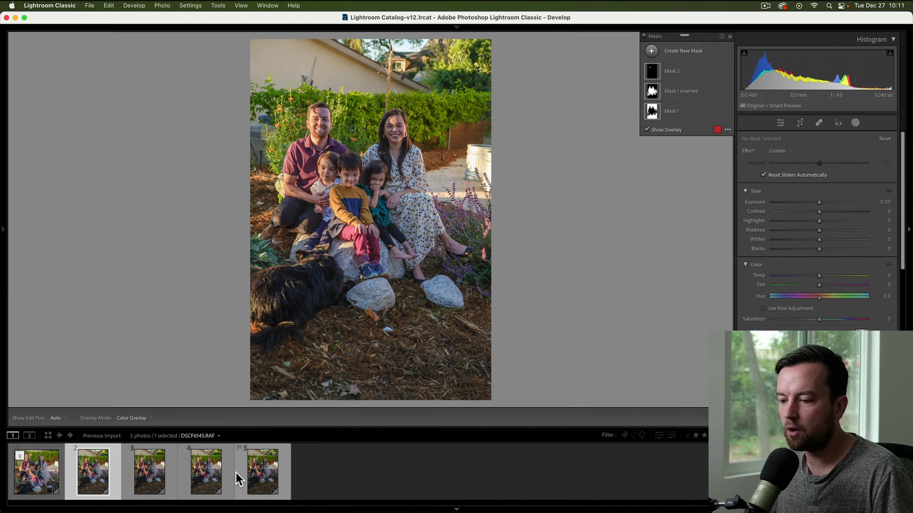
pyautogui.keyDown('super'); pyautogui.click(222, 471); pyautogui.keyUp('super')
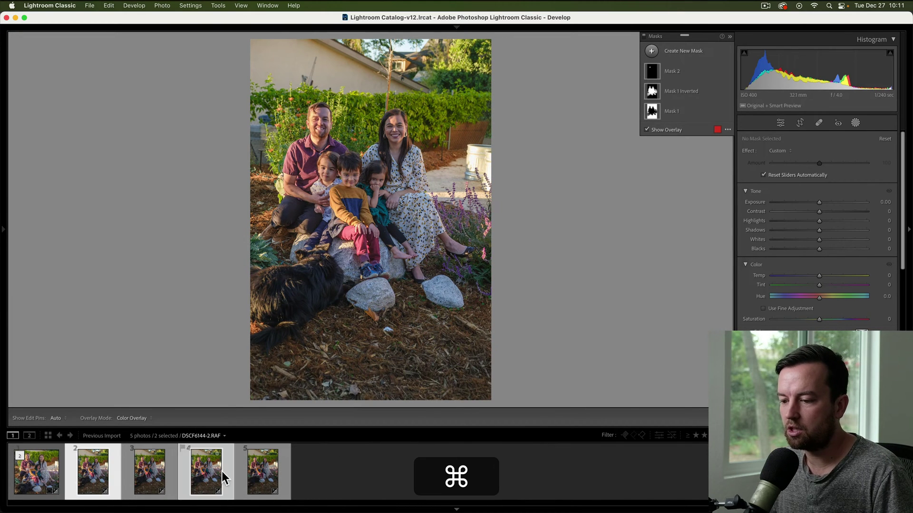
pyautogui.rightClick(84, 477)
pyautogui.moveTo(160, 289)
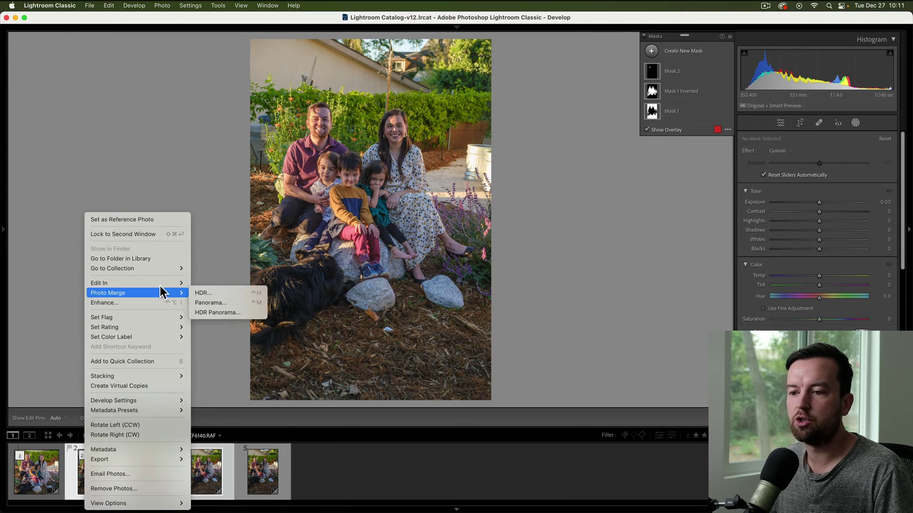
pyautogui.click(239, 280)
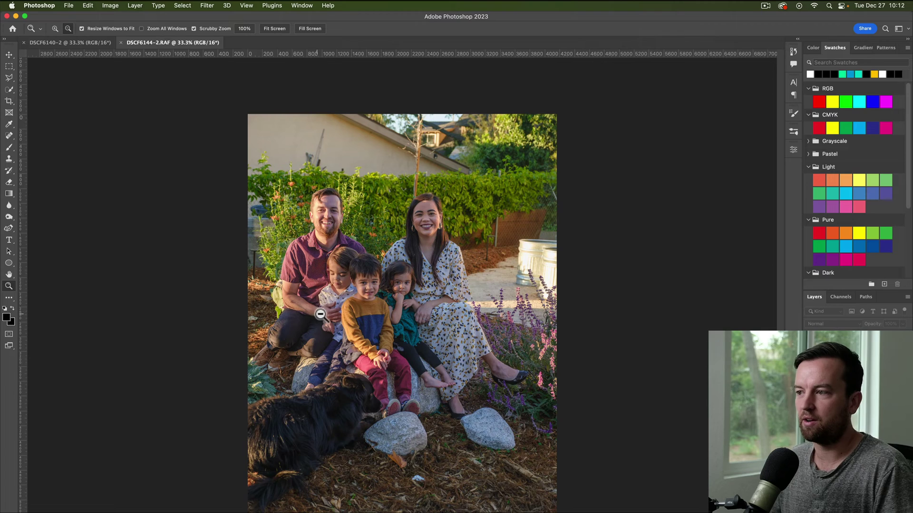
# Step: Compare the DSCF6144-2.RAF and DSCF6140-2 documents, ending on DSCF6144-2.RAF
pyautogui.click(182, 42)
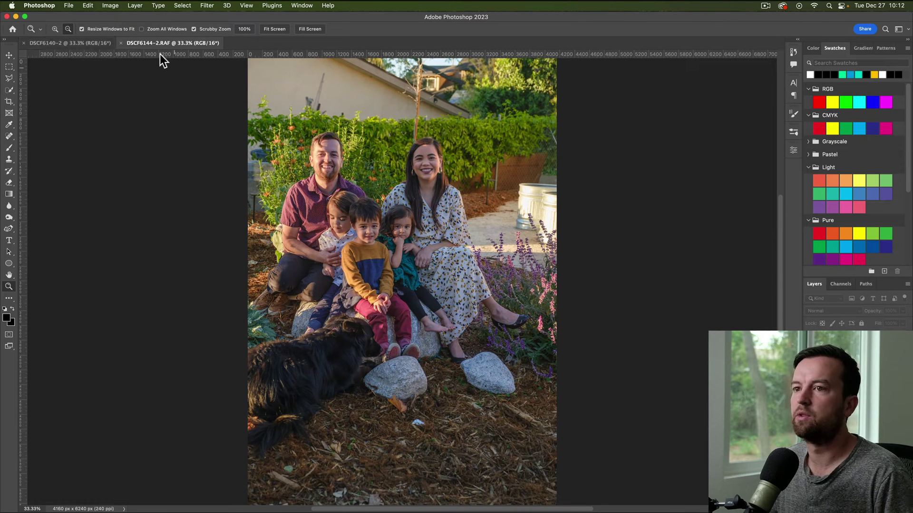
pyautogui.click(67, 44)
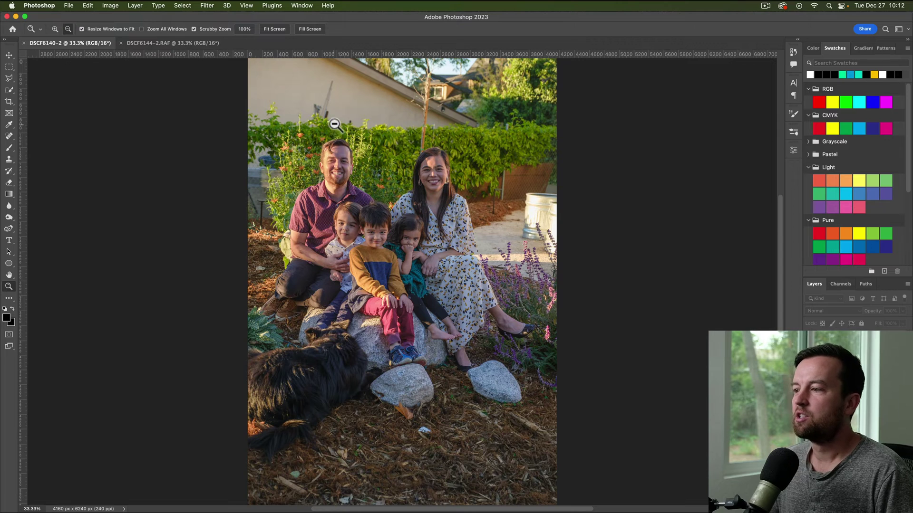
pyautogui.click(199, 42)
# Step: Zoom in to 100% on the mother's face with the Quick Selection tool ready
pyautogui.rightClick(433, 168)
pyautogui.click(427, 167)
pyautogui.press('z')
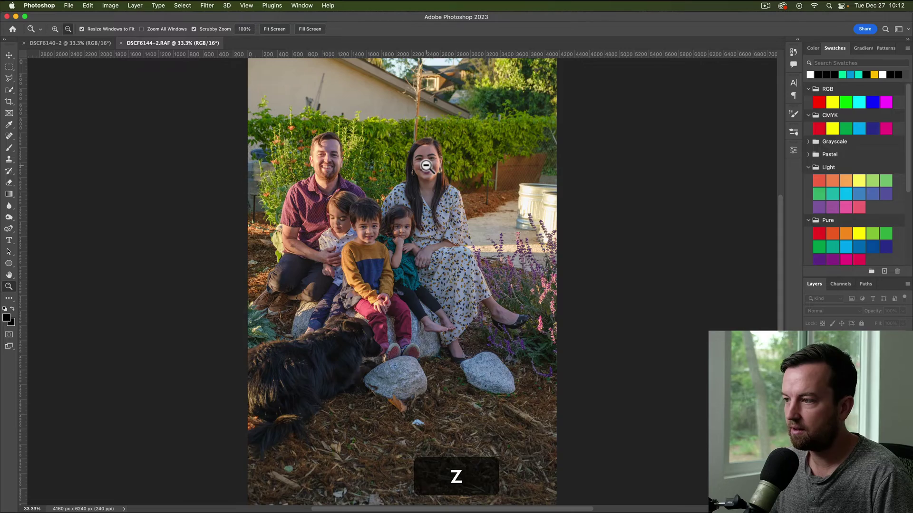
pyautogui.click(426, 166)
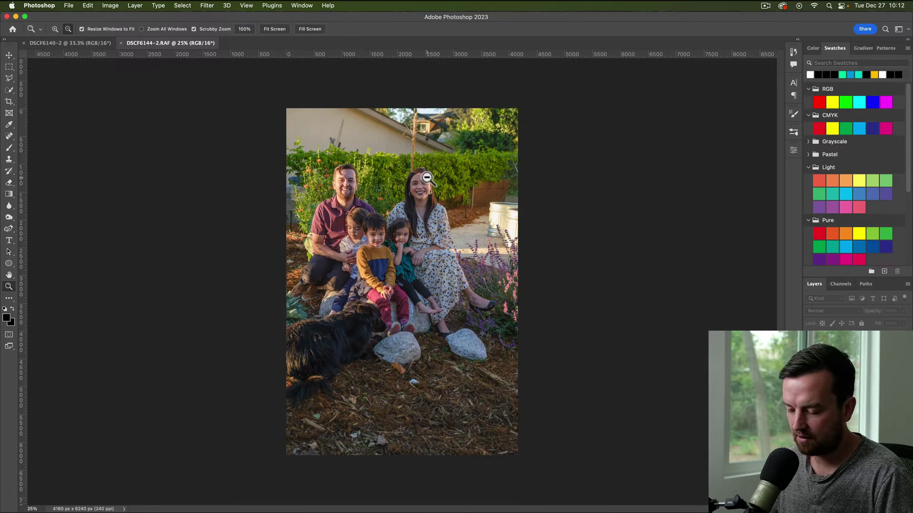
pyautogui.keyDown('alt'); pyautogui.click(438, 186); pyautogui.keyUp('alt')
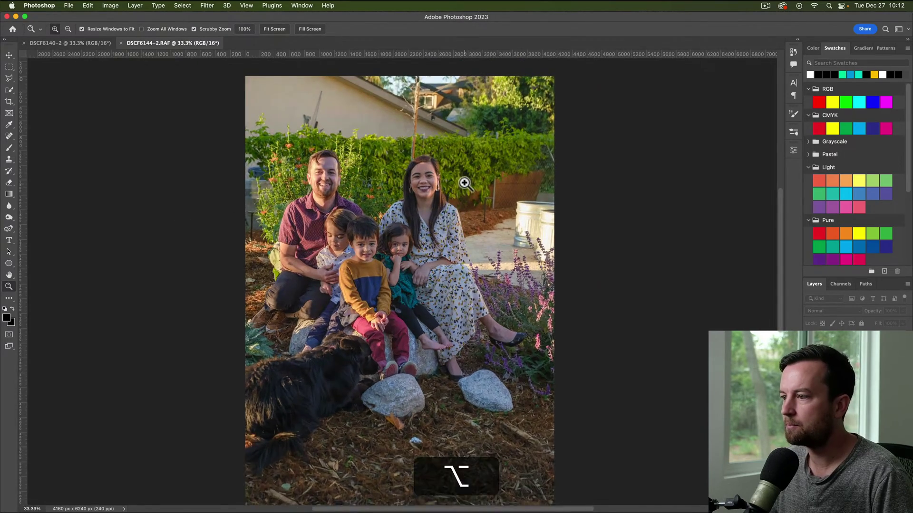
pyautogui.keyDown('alt'); pyautogui.click(379, 195); pyautogui.keyUp('alt')
pyautogui.keyDown('alt'); pyautogui.click(383, 193); pyautogui.keyUp('alt')
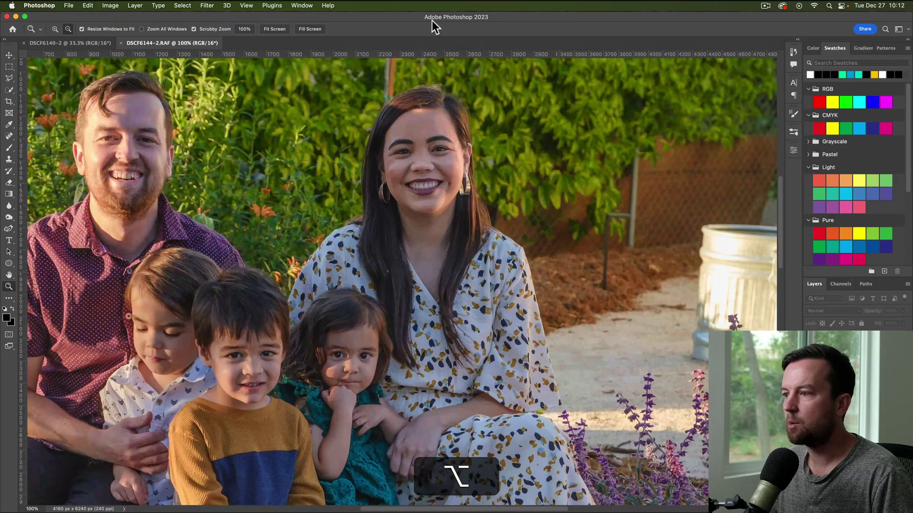
pyautogui.click(11, 90)
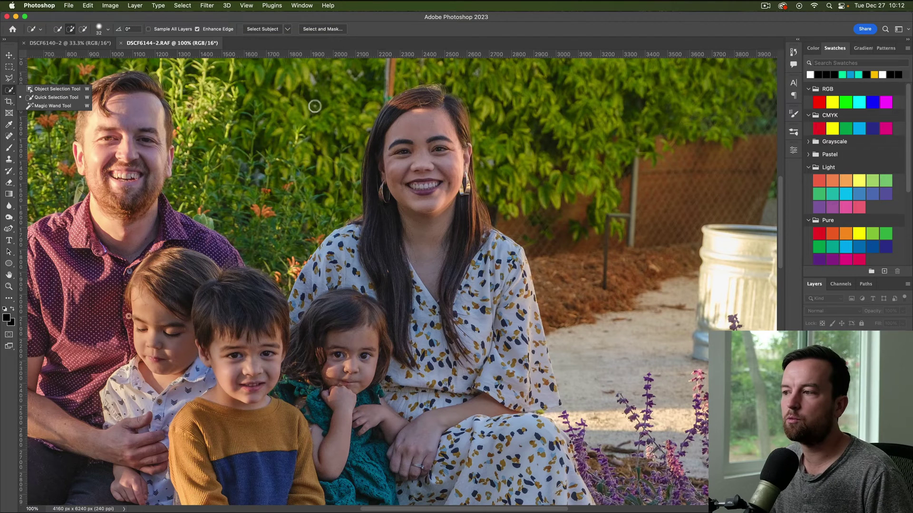
# Step: Set the Quick Selection brush hardness to 22% and adjust its size
pyautogui.click(106, 29)
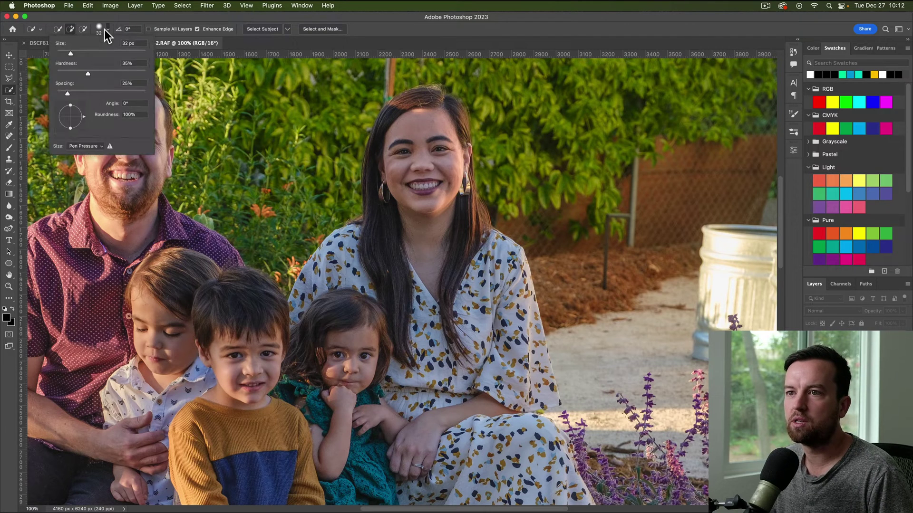
pyautogui.moveTo(87, 73)
pyautogui.mouseDown()
pyautogui.moveTo(72, 74)
pyautogui.moveTo(78, 74)
pyautogui.moveTo(73, 53)
pyautogui.mouseUp()
pyautogui.moveTo(410, 204)
pyautogui.mouseDown()
pyautogui.moveTo(435, 209)
pyautogui.moveTo(435, 178)
pyautogui.mouseUp()
pyautogui.moveTo(407, 285)
pyautogui.mouseDown()
pyautogui.moveTo(412, 75)
pyautogui.moveTo(402, 265)
pyautogui.moveTo(398, 104)
pyautogui.moveTo(318, 127)
pyautogui.moveTo(441, 167)
pyautogui.moveTo(301, 193)
pyautogui.moveTo(359, 186)
pyautogui.moveTo(418, 153)
pyautogui.moveTo(419, 179)
pyautogui.moveTo(432, 110)
pyautogui.mouseUp()
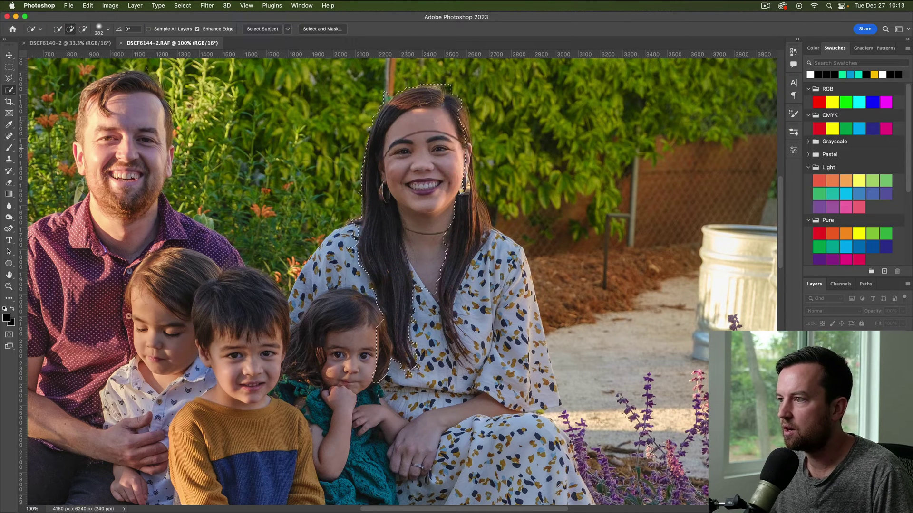
# Step: Select the mother's head and hair, trim stray hair and chest, and open Select and Mask
pyautogui.moveTo(430, 190)
pyautogui.mouseDown()
pyautogui.moveTo(457, 224)
pyautogui.moveTo(443, 133)
pyautogui.mouseUp()
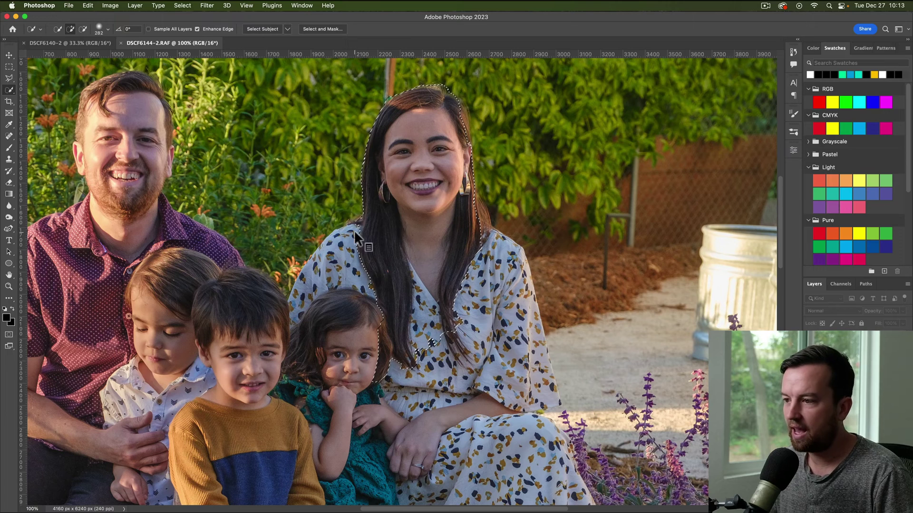
pyautogui.hotkey('ctrl', 'z')
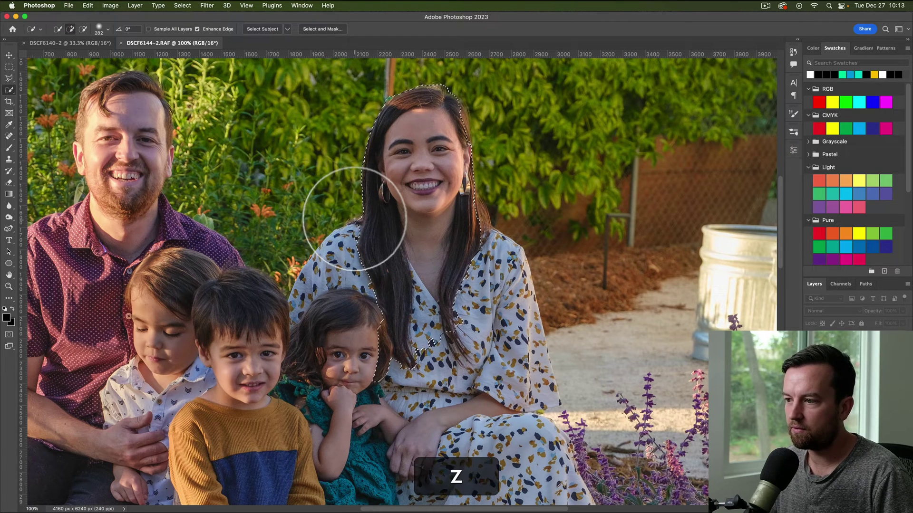
pyautogui.press('alt')
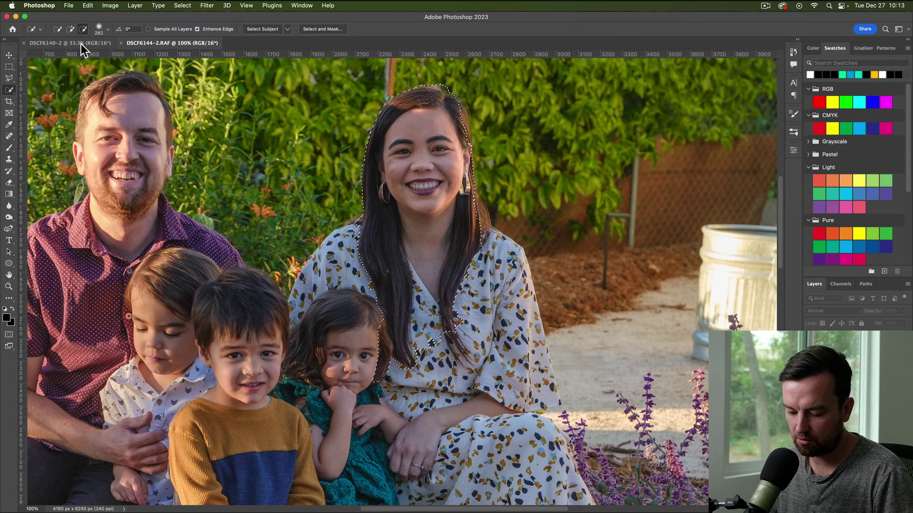
pyautogui.moveTo(377, 179); pyautogui.dragTo(342, 271)
pyautogui.moveTo(456, 314); pyautogui.dragTo(419, 362)
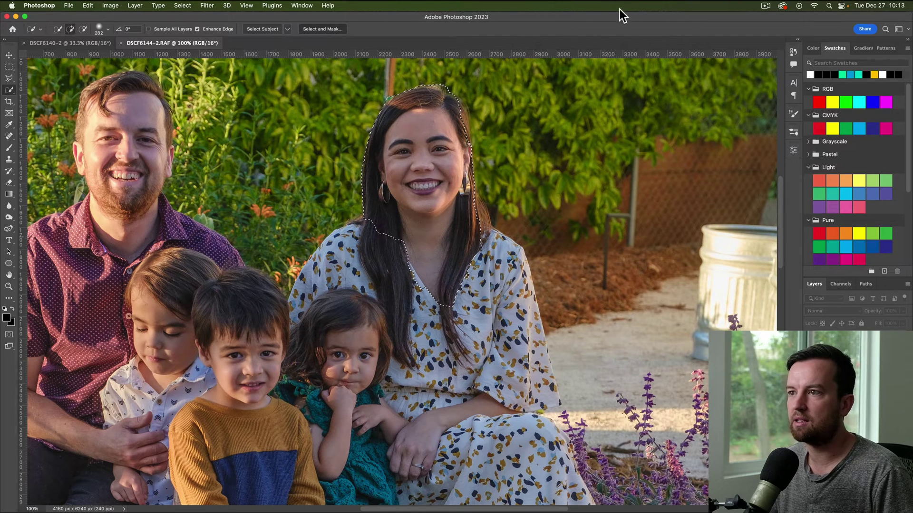
pyautogui.press('super+alt+r')
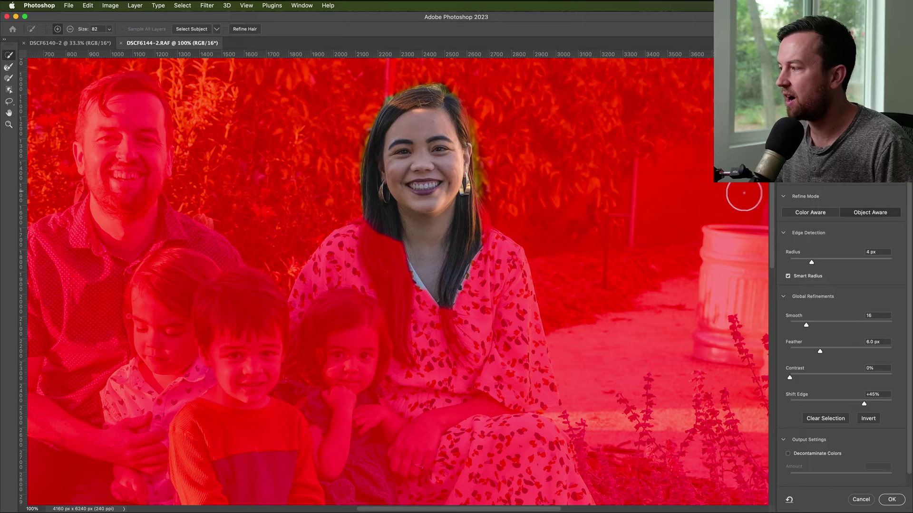
# Step: Adjust edge radius and set shift edge to -29%, outputting a new layer with mask
pyautogui.click(811, 262)
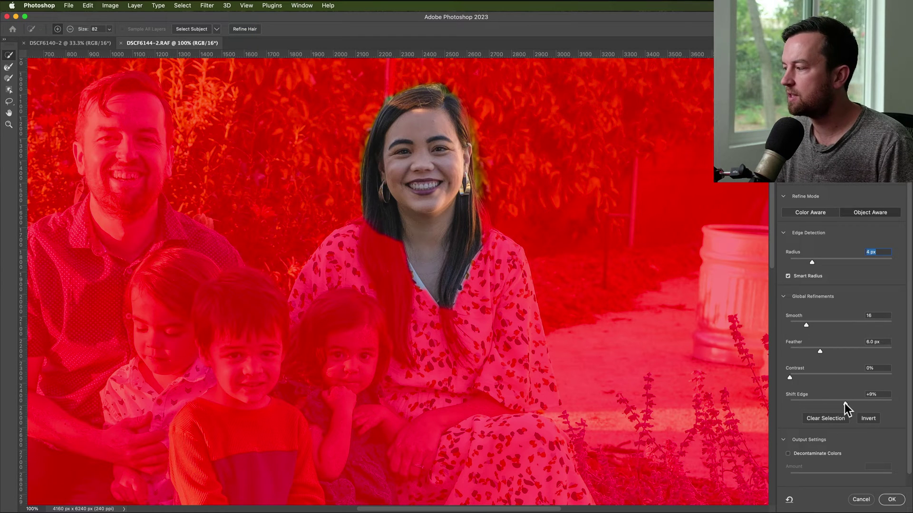
pyautogui.moveTo(842, 404); pyautogui.dragTo(813, 405)
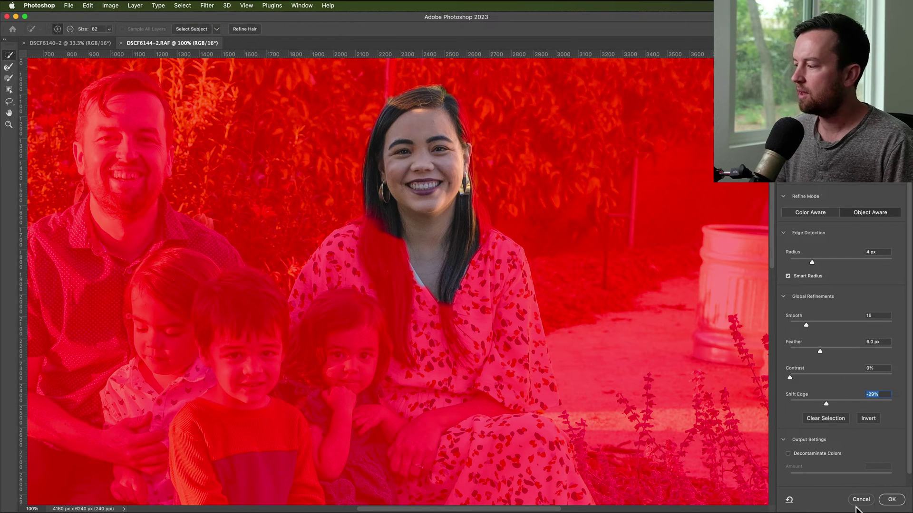
pyautogui.scroll(-1, 860, 457)
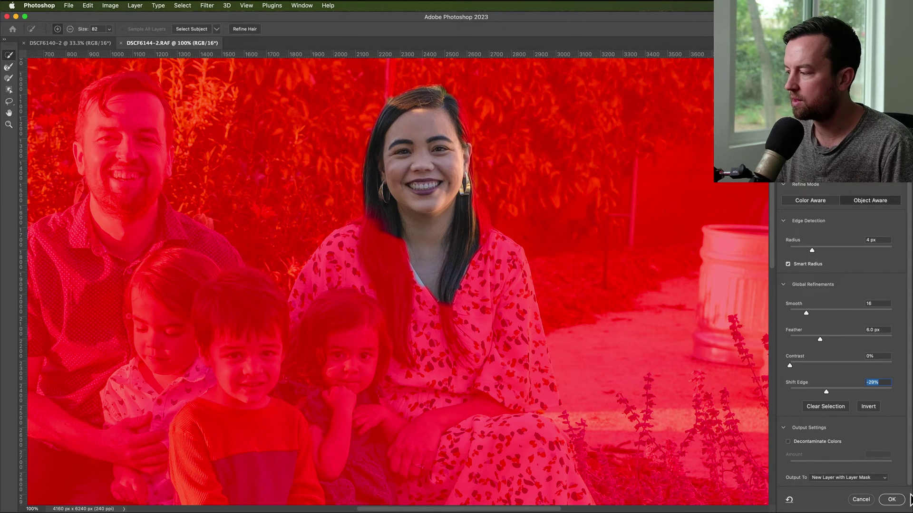
pyautogui.click(892, 500)
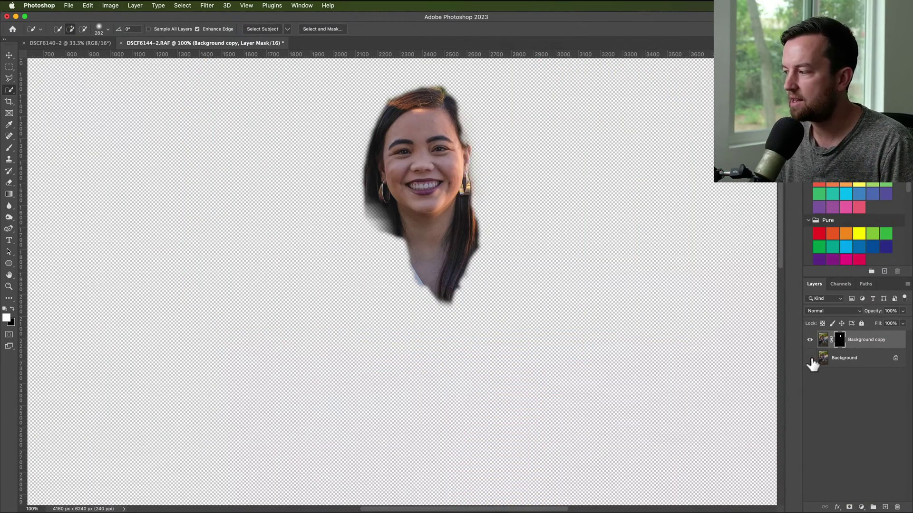
# Step: Toggle the Background layer's visibility repeatedly to check the head mask
pyautogui.click(810, 358)
pyautogui.click(811, 360)
pyautogui.click(811, 360)
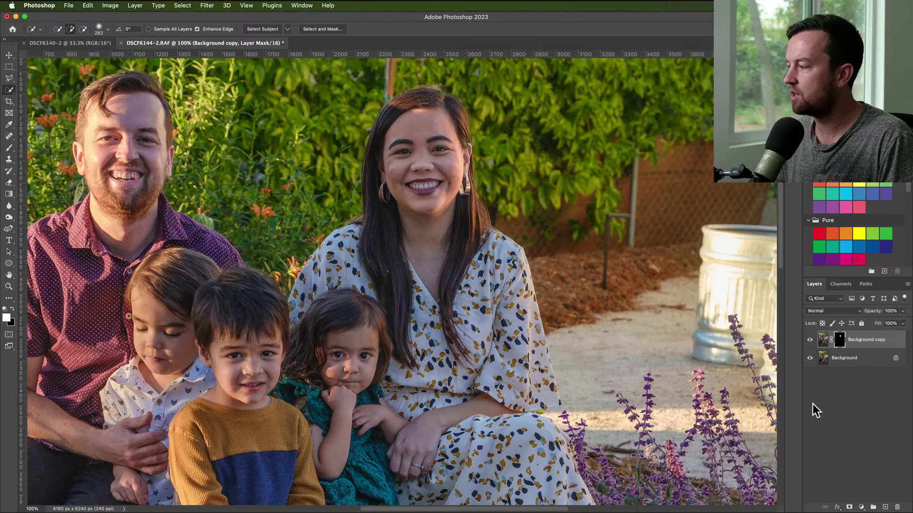
pyautogui.click(810, 360)
pyautogui.click(810, 359)
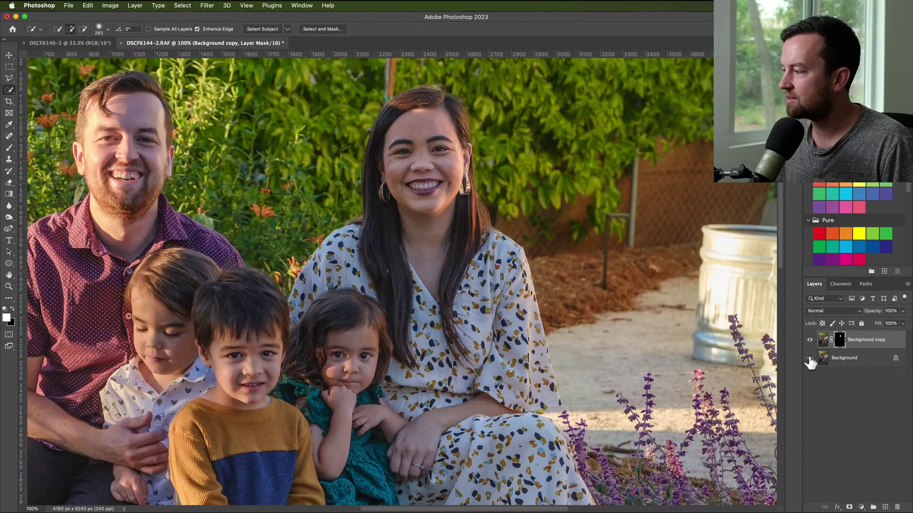
pyautogui.click(810, 359)
pyautogui.click(810, 360)
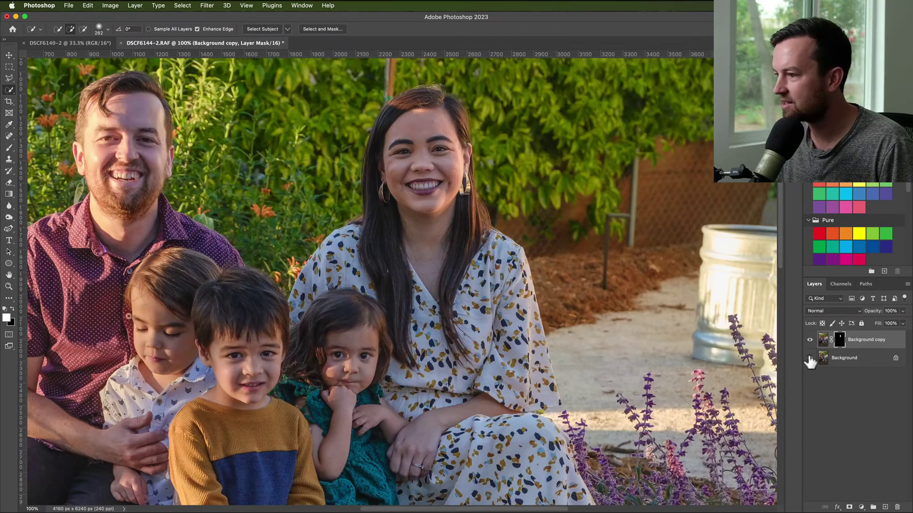
pyautogui.click(810, 359)
pyautogui.click(809, 359)
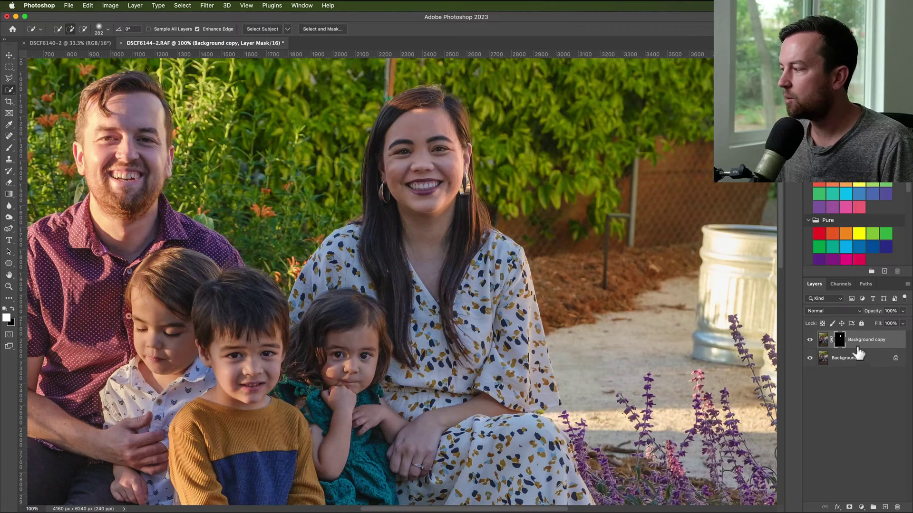
# Step: Copy the masked Background copy head layer and switch to DSCF6140-2
pyautogui.press('super+2')
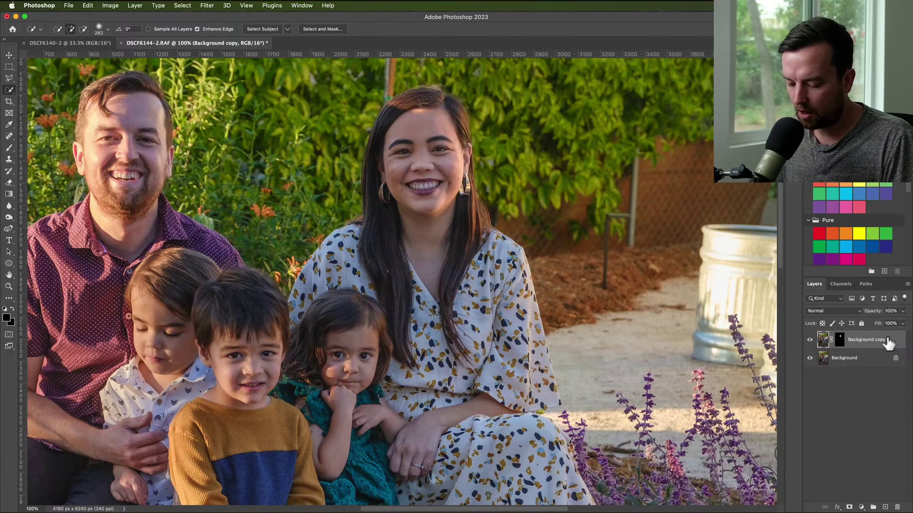
pyautogui.press('super+c')
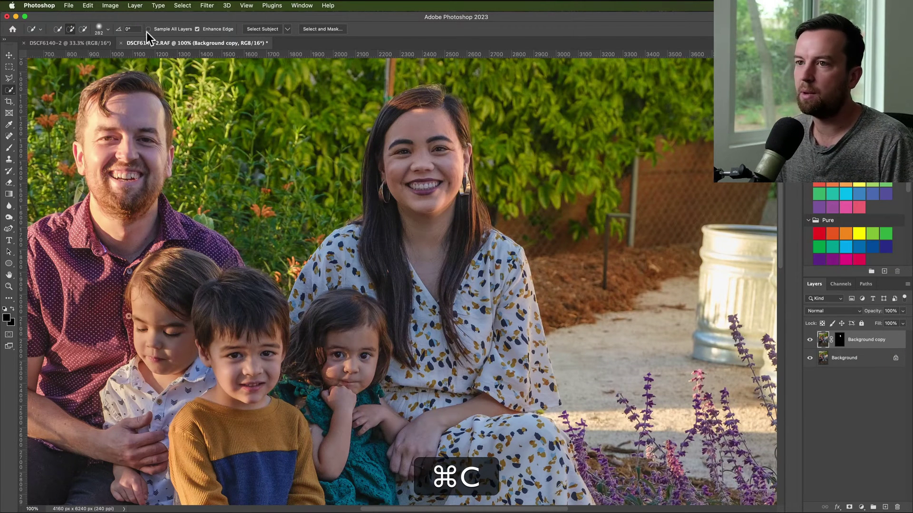
pyautogui.click(50, 44)
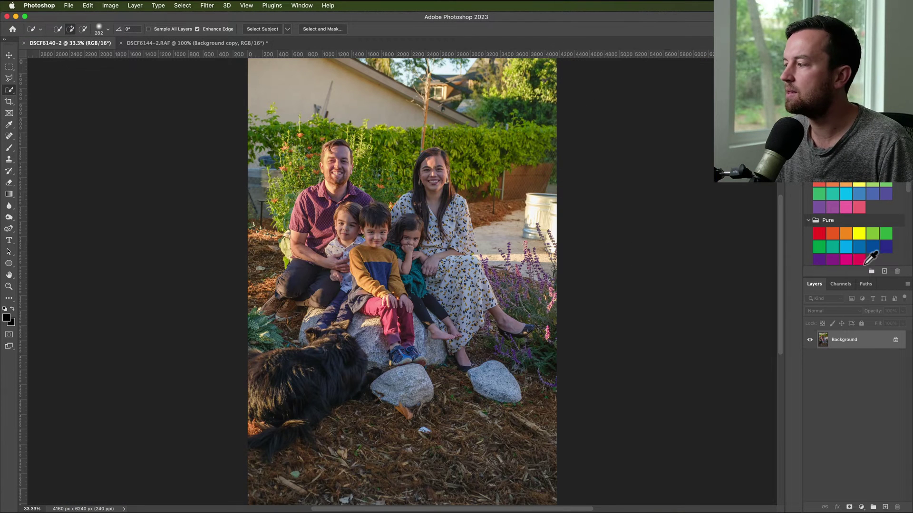
# Step: Paste the masked head into DSCF6140-2 and move it over the mother's head
pyautogui.press('super+v')
pyautogui.press('v')
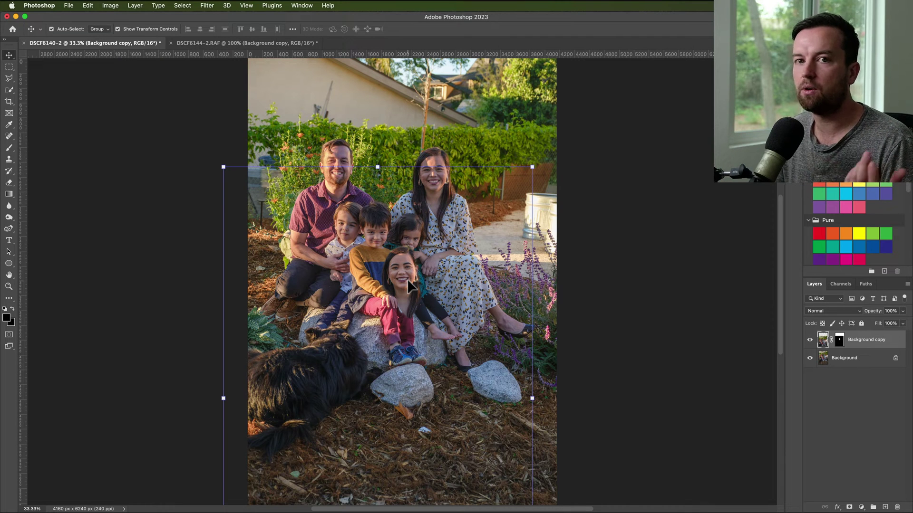
pyautogui.moveTo(408, 285); pyautogui.dragTo(444, 186)
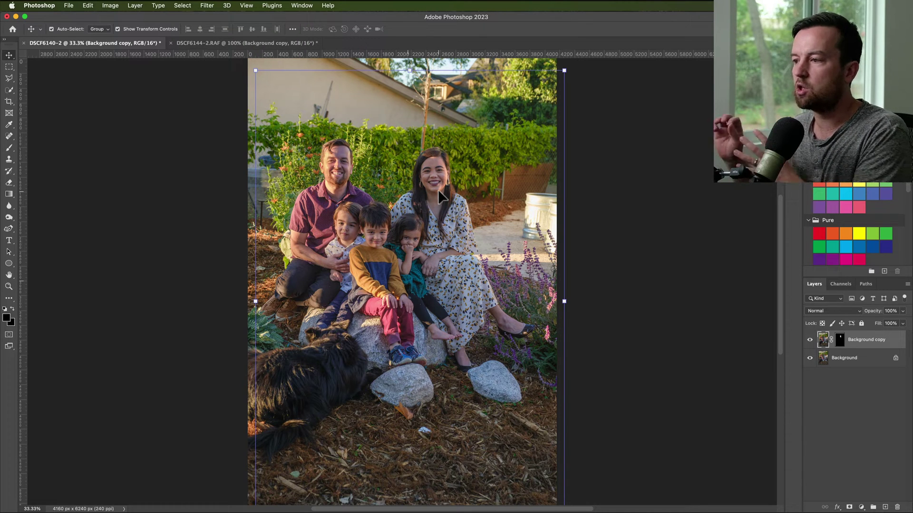
pyautogui.press('z')
pyautogui.keyDown('ctrl'); pyautogui.click(439, 184); pyautogui.keyUp('ctrl')
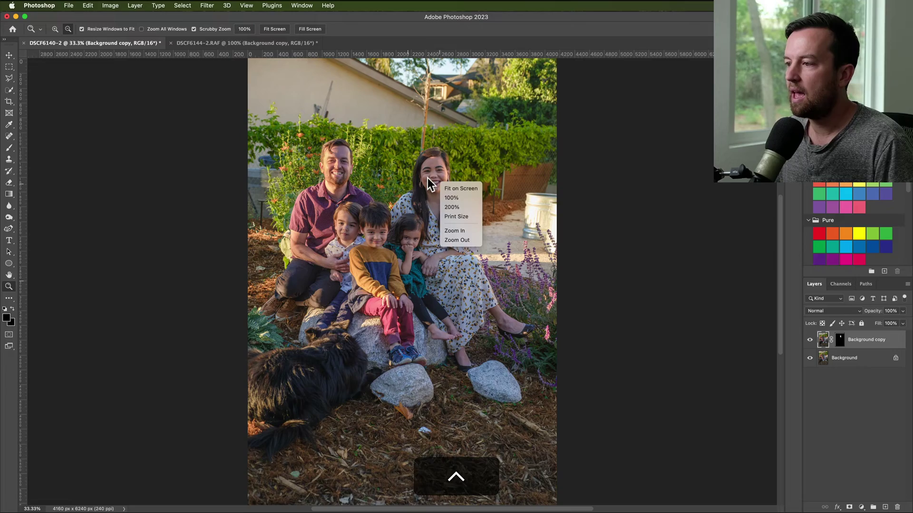
pyautogui.click(430, 179)
# Step: Zoom to 100% on the face, nudge the pasted head, and lower its opacity
pyautogui.click(438, 186)
pyautogui.click(439, 186)
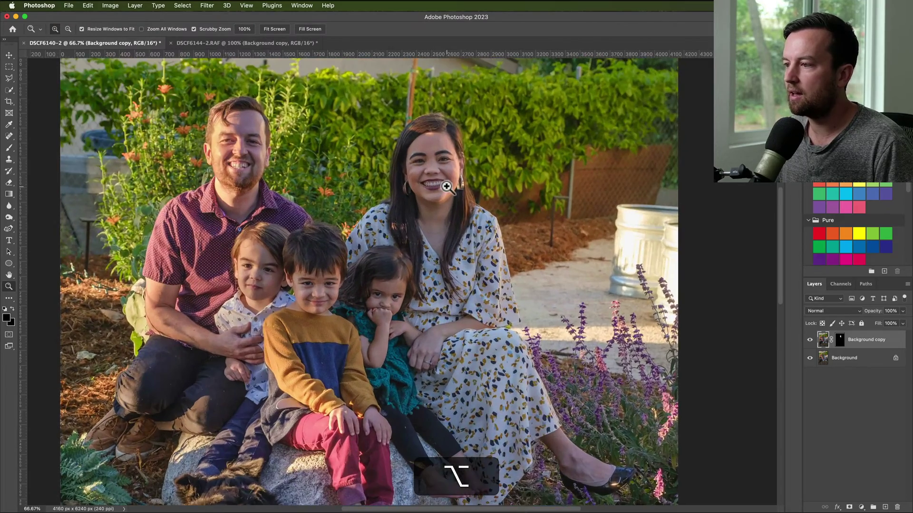
pyautogui.click(443, 187)
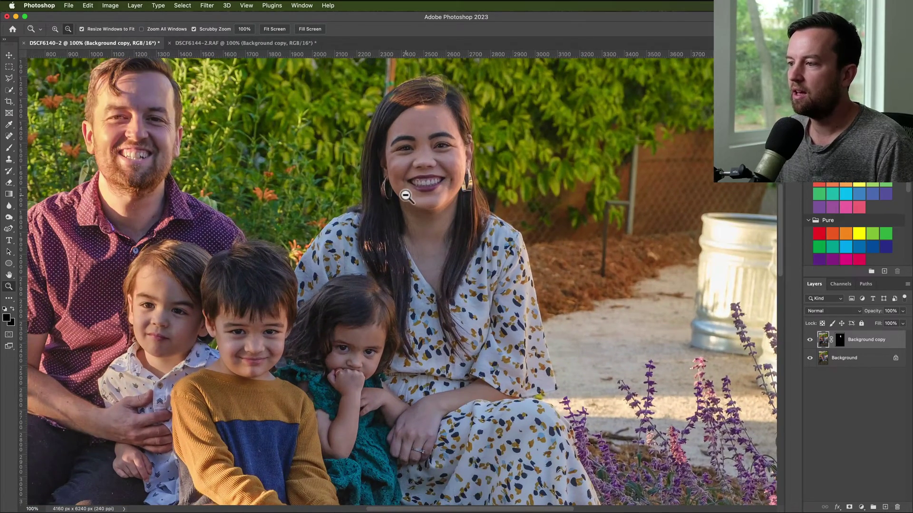
pyautogui.press('v')
pyautogui.moveTo(415, 148)
pyautogui.mouseDown()
pyautogui.moveTo(471, 167)
pyautogui.moveTo(394, 139)
pyautogui.moveTo(421, 135)
pyautogui.mouseUp()
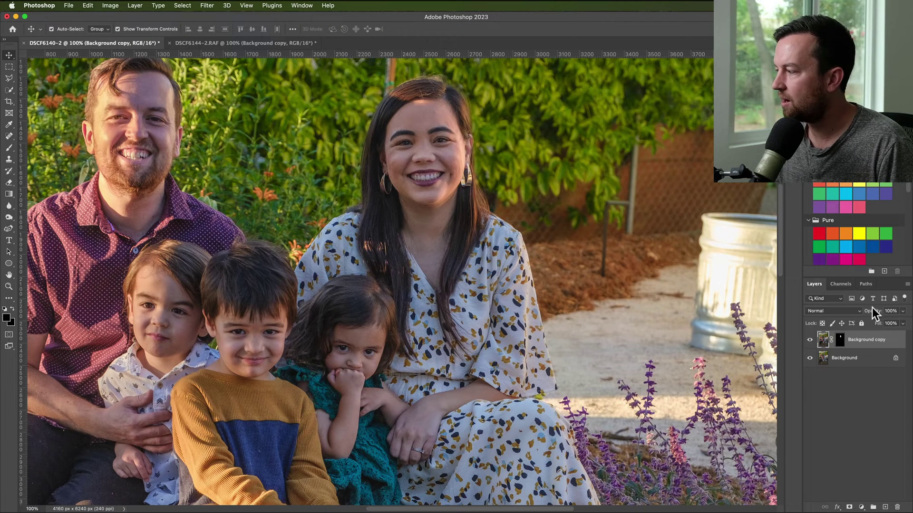
pyautogui.moveTo(861, 316); pyautogui.dragTo(852, 322)
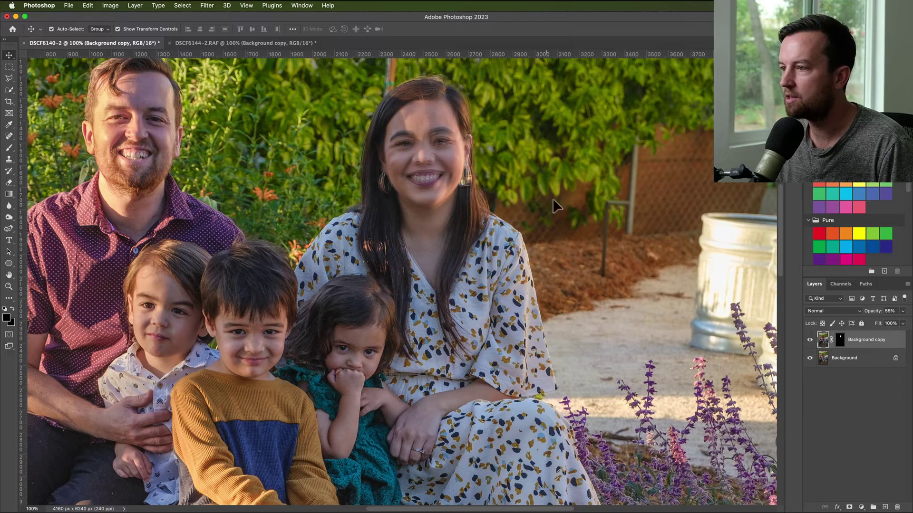
# Step: At 300% zoom, drag the Background copy head into alignment with the mother's face
pyautogui.press('z')
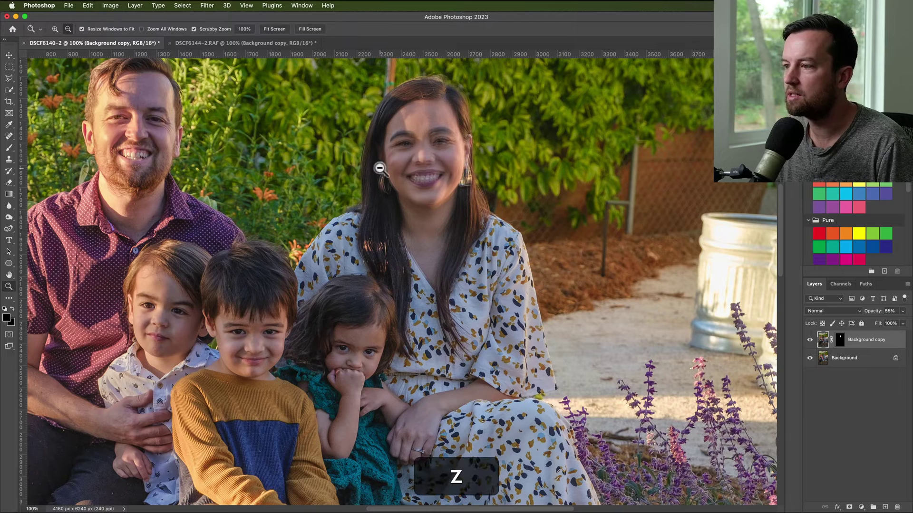
pyautogui.click(414, 161)
pyautogui.click(439, 155)
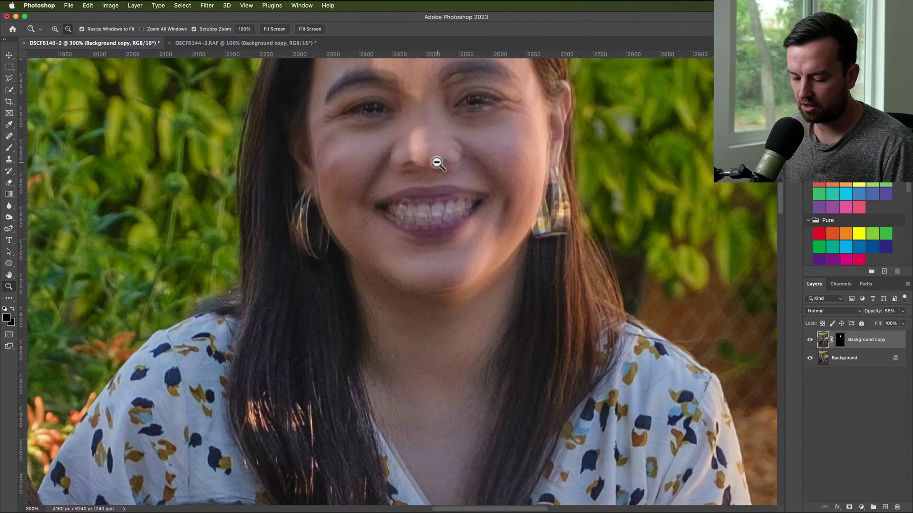
pyautogui.press('v')
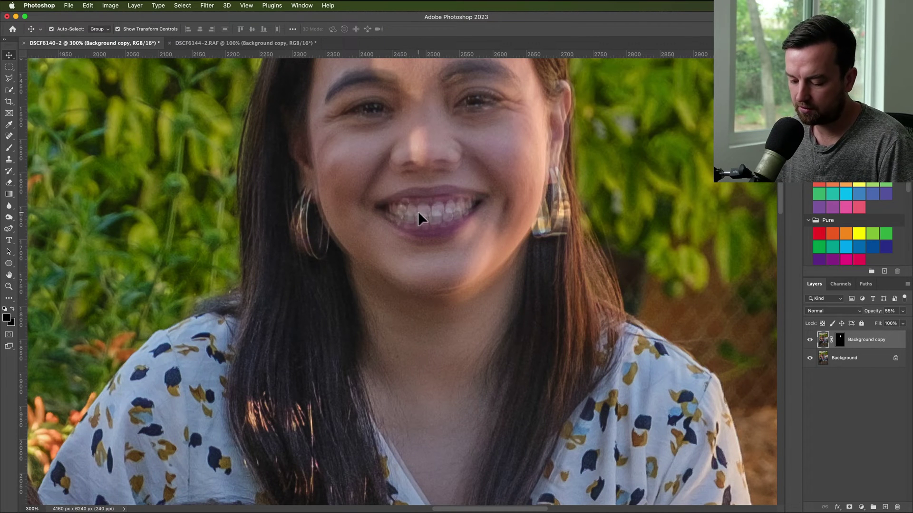
pyautogui.moveTo(462, 150)
pyautogui.mouseDown()
pyautogui.moveTo(462, 169)
pyautogui.moveTo(464, 161)
pyautogui.mouseUp()
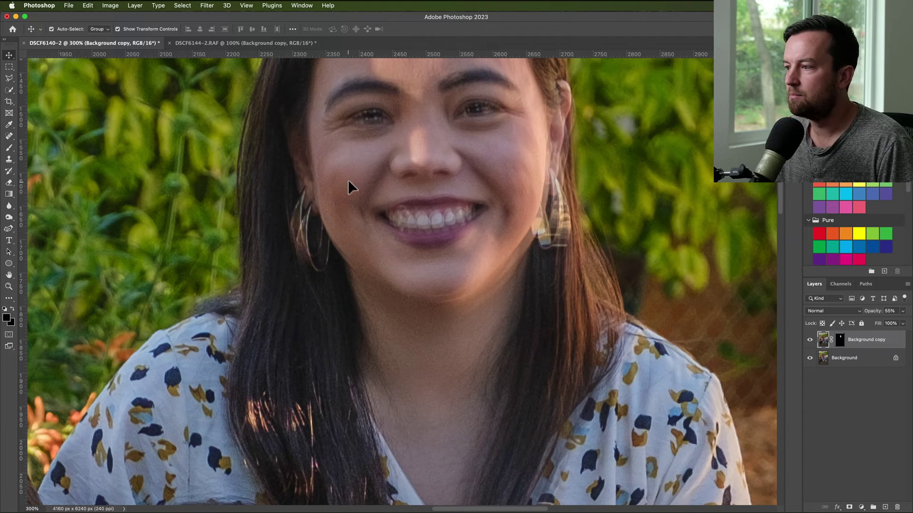
pyautogui.moveTo(426, 162)
pyautogui.mouseDown()
pyautogui.moveTo(433, 170)
pyautogui.moveTo(447, 163)
pyautogui.moveTo(421, 160)
pyautogui.moveTo(424, 150)
pyautogui.moveTo(426, 169)
pyautogui.moveTo(425, 155)
pyautogui.mouseUp()
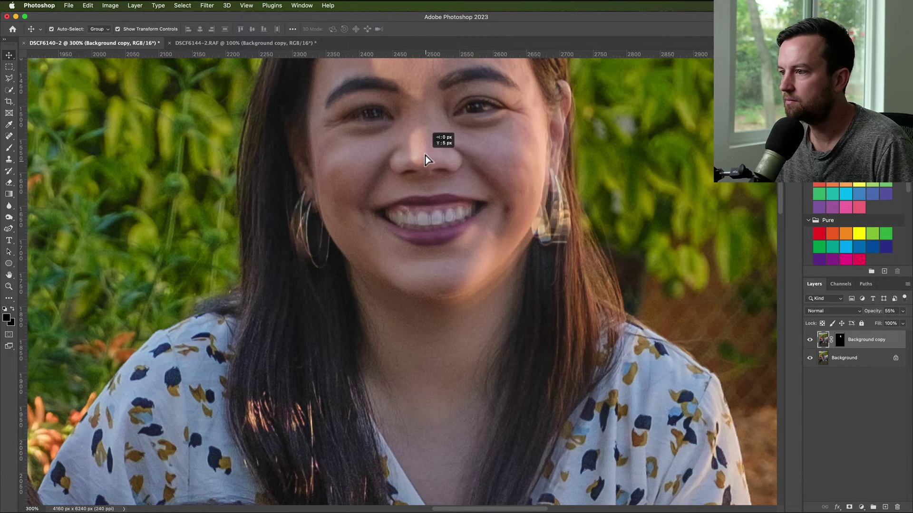
# Step: Zoom back out and restore the head layer to 100% opacity
pyautogui.press('z')
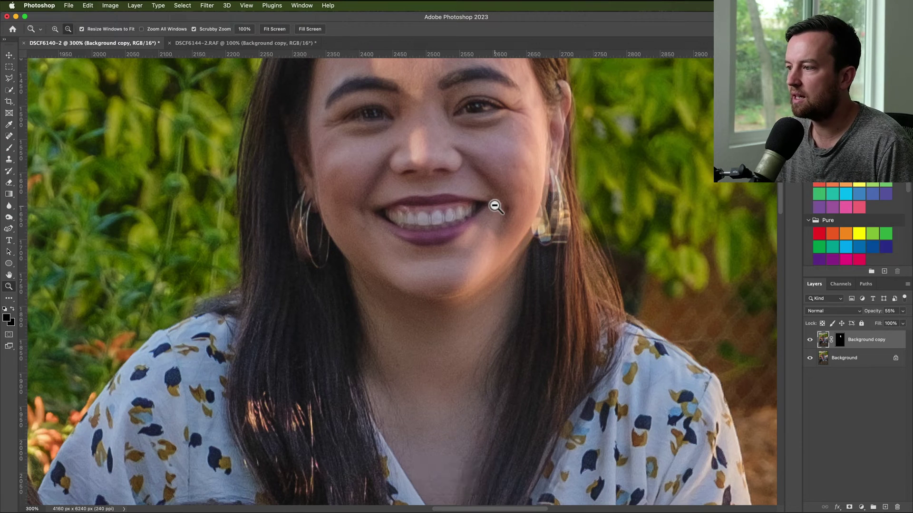
pyautogui.click(495, 206)
pyautogui.keyDown('alt'); pyautogui.click(496, 205); pyautogui.keyUp('alt')
pyautogui.keyDown('alt'); pyautogui.click(495, 205); pyautogui.keyUp('alt')
pyautogui.moveTo(874, 312); pyautogui.dragTo(908, 315)
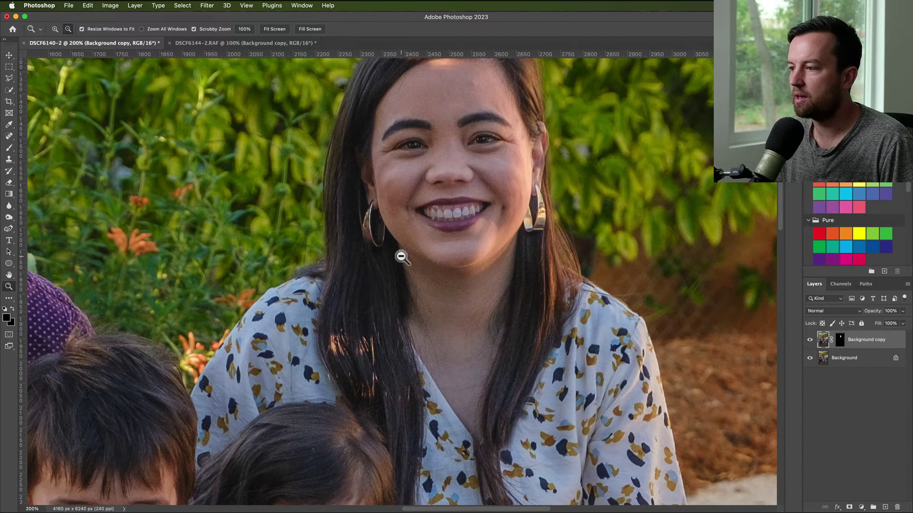
# Step: Toggle the Background copy head on and off to compare faces, then select its layer mask
pyautogui.moveTo(426, 291); pyautogui.dragTo(483, 347)
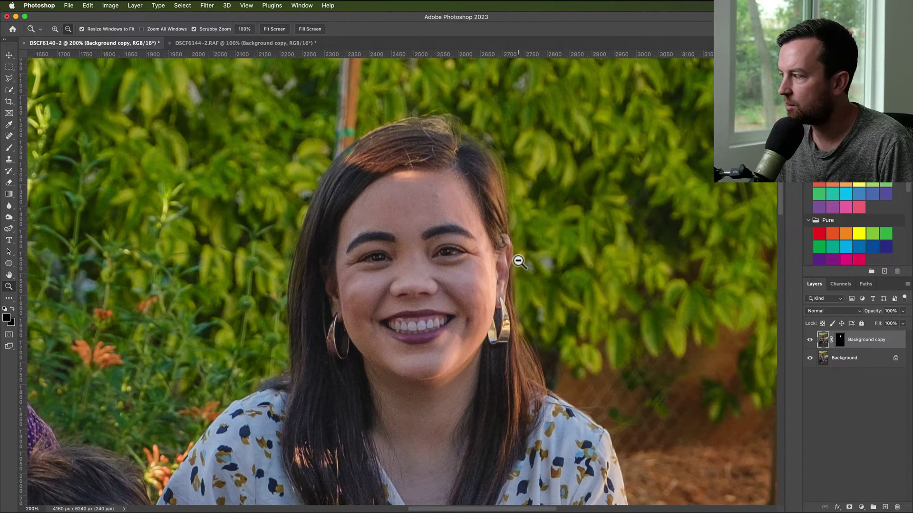
pyautogui.click(809, 340)
pyautogui.click(810, 341)
pyautogui.click(810, 340)
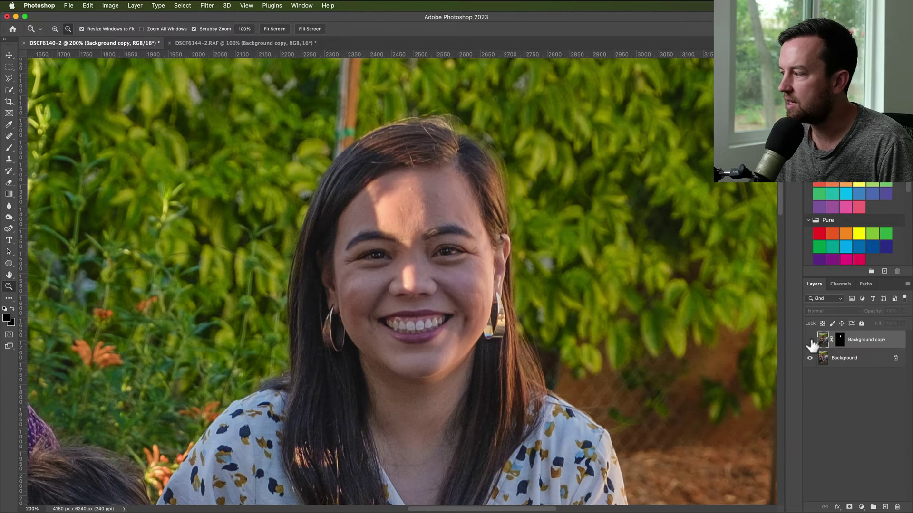
pyautogui.click(810, 340)
pyautogui.click(810, 340)
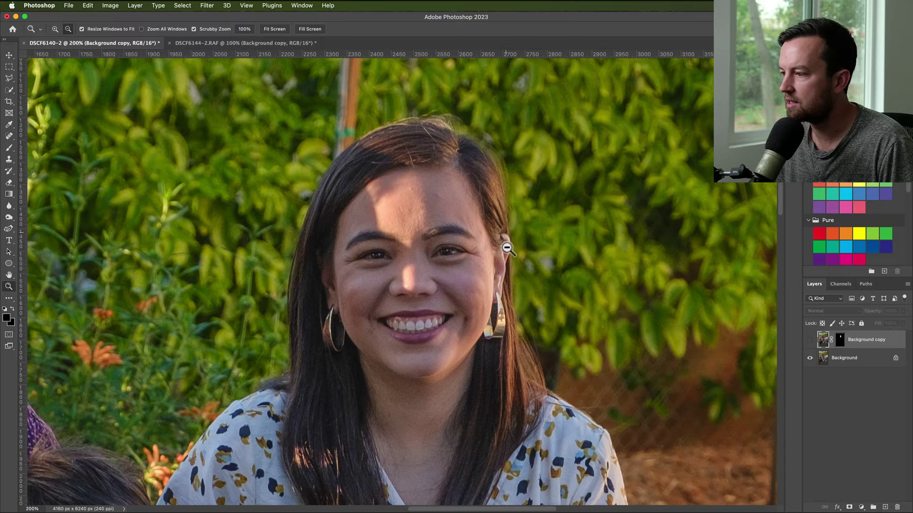
pyautogui.click(809, 341)
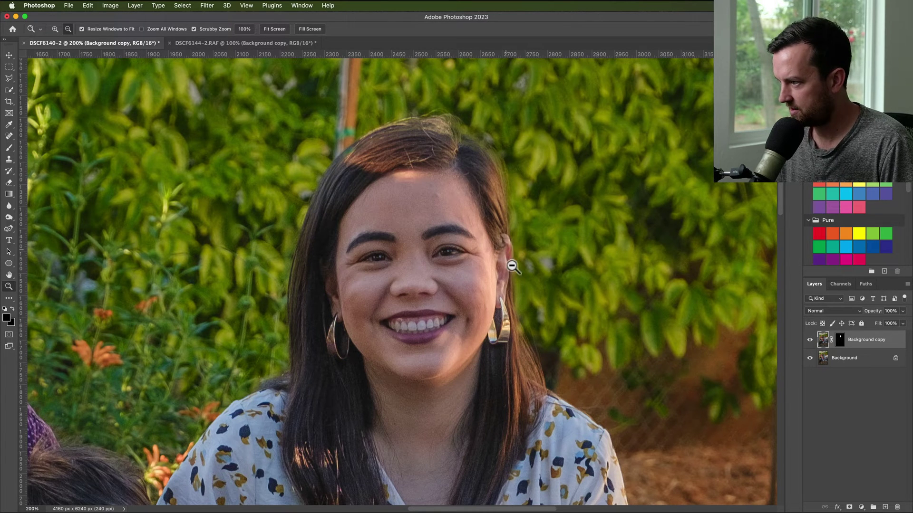
pyautogui.click(839, 341)
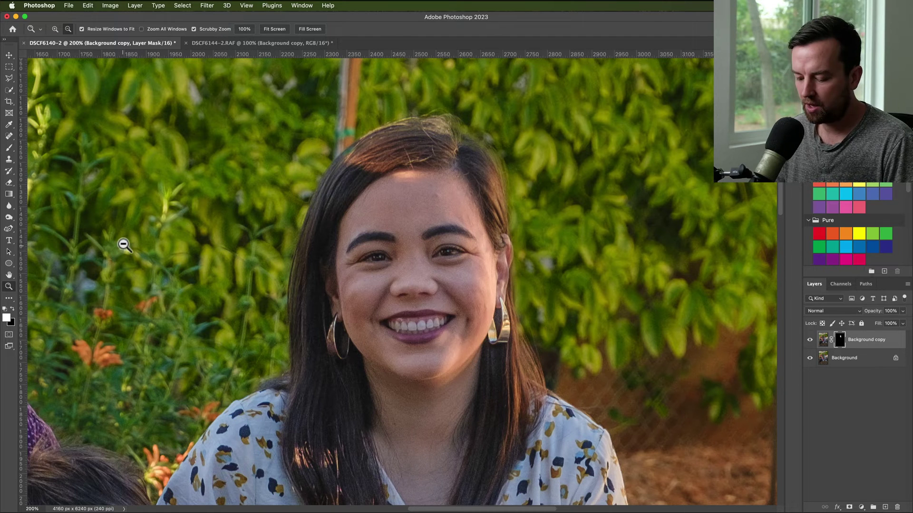
# Step: With the Background hidden, paint more foliage around the mother's head into the Background copy mask
pyautogui.press('b')
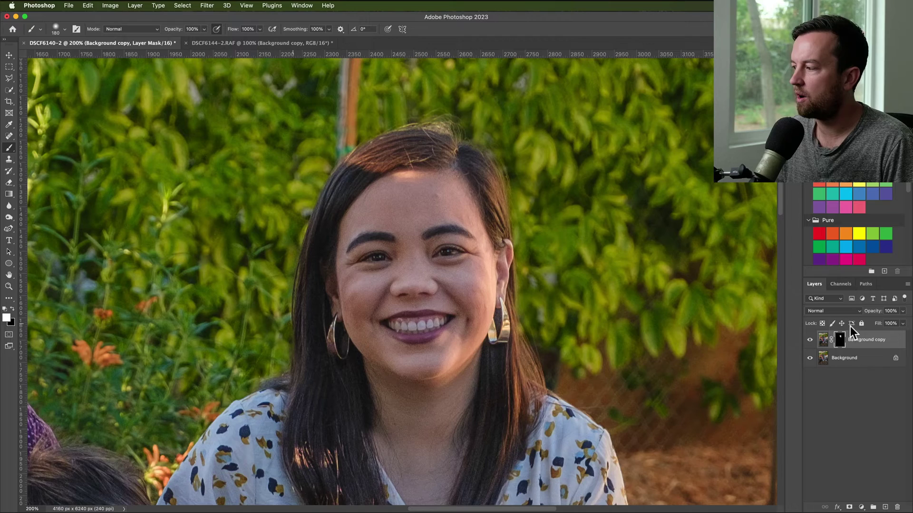
pyautogui.click(809, 358)
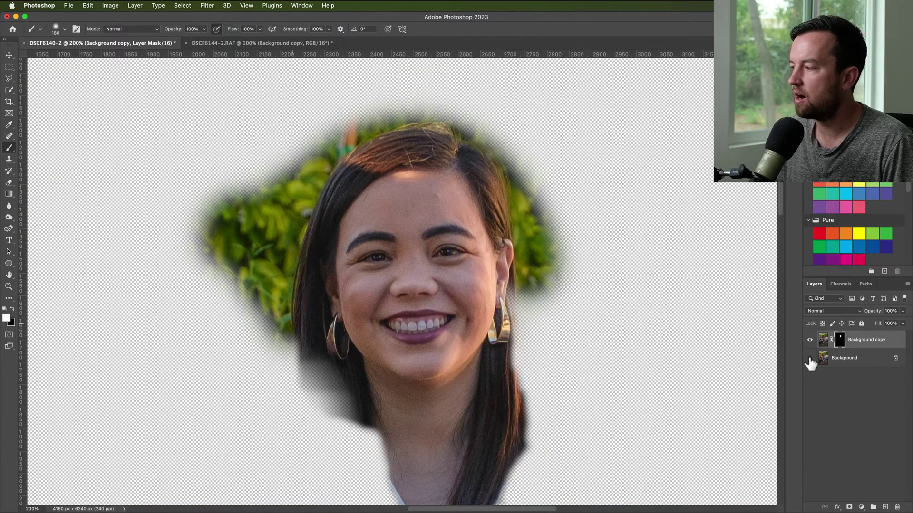
pyautogui.moveTo(549, 259)
pyautogui.mouseDown()
pyautogui.moveTo(454, 116)
pyautogui.moveTo(330, 121)
pyautogui.moveTo(257, 190)
pyautogui.moveTo(293, 173)
pyautogui.moveTo(512, 160)
pyautogui.moveTo(564, 246)
pyautogui.moveTo(497, 326)
pyautogui.moveTo(556, 249)
pyautogui.mouseUp()
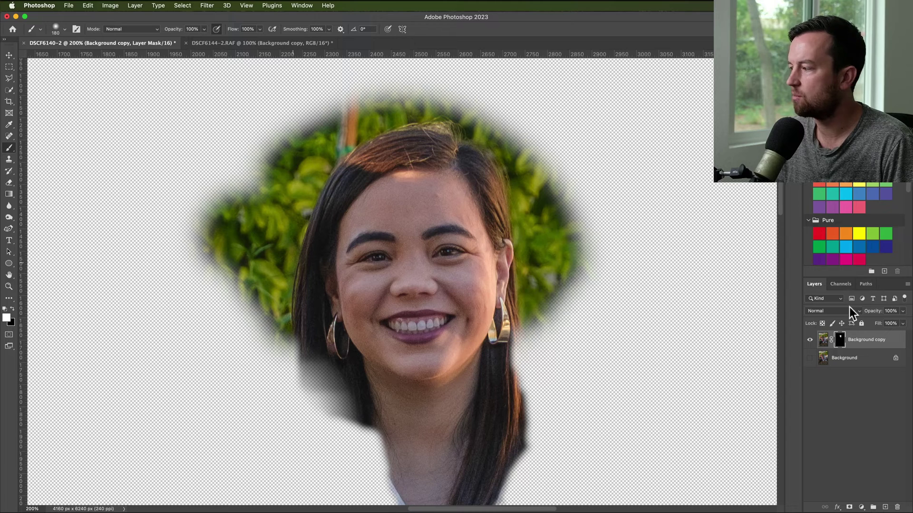
pyautogui.click(809, 358)
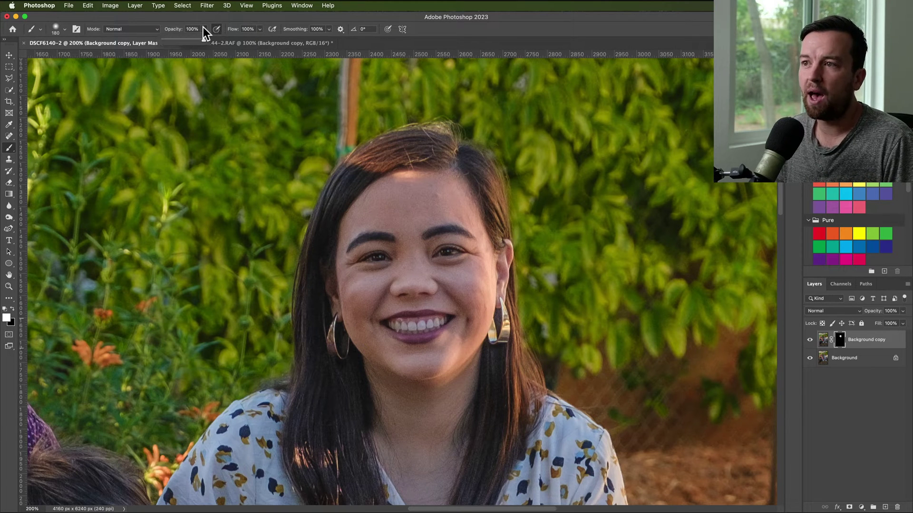
# Step: Set the mask brush to 60% opacity with a soft 184 px tip
pyautogui.moveTo(202, 40); pyautogui.dragTo(187, 40)
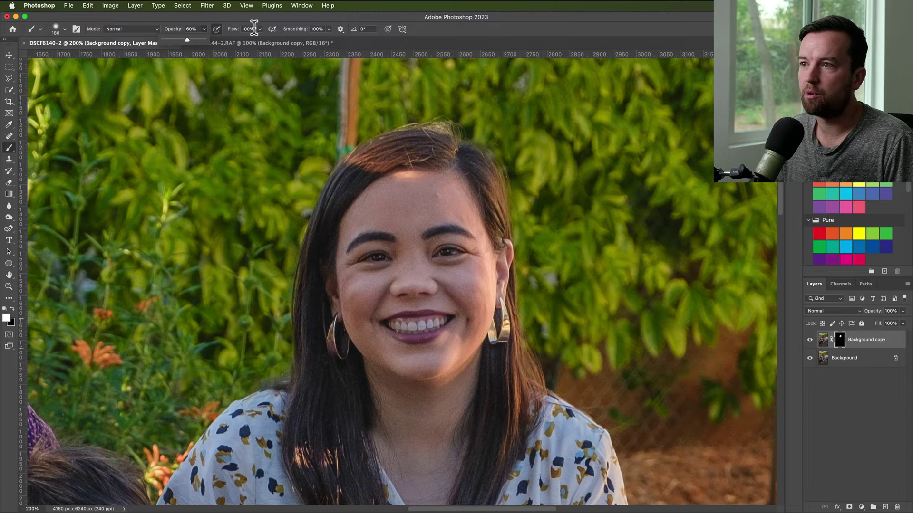
pyautogui.keyDown('ctrl'); pyautogui.keyDown('alt'); pyautogui.moveTo(247, 199); pyautogui.dragTo(193, 176); pyautogui.keyUp('alt'); pyautogui.keyUp('ctrl')
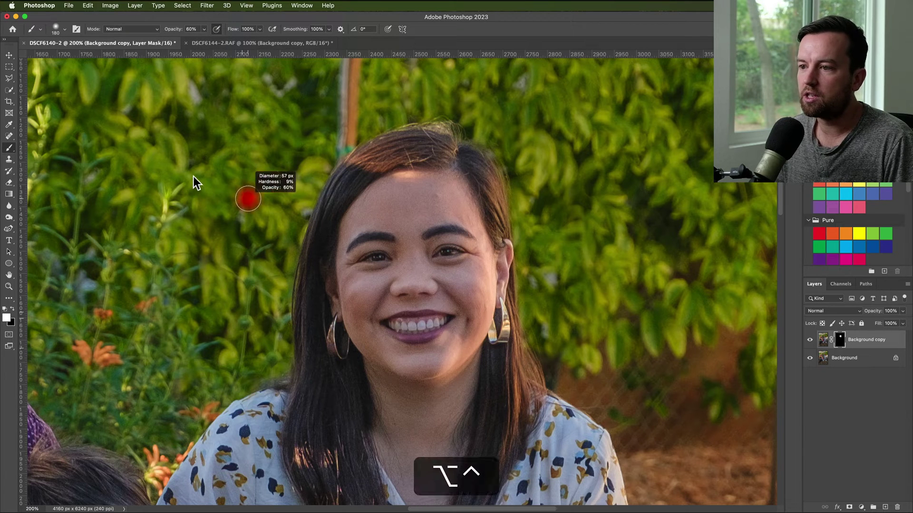
pyautogui.moveTo(226, 264)
pyautogui.keyDown('ctrl'); pyautogui.keyDown('alt'); pyautogui.mouseDown()
pyautogui.moveTo(228, 306)
pyautogui.moveTo(230, 125)
pyautogui.mouseUp(); pyautogui.keyUp('alt'); pyautogui.keyUp('ctrl')
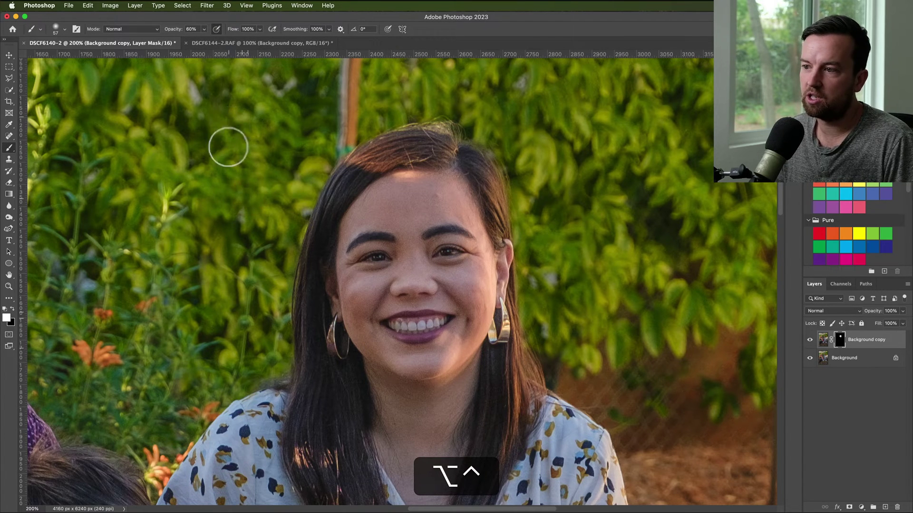
pyautogui.keyDown('ctrl'); pyautogui.keyDown('alt'); pyautogui.moveTo(221, 282); pyautogui.dragTo(285, 291); pyautogui.keyUp('alt'); pyautogui.keyUp('ctrl')
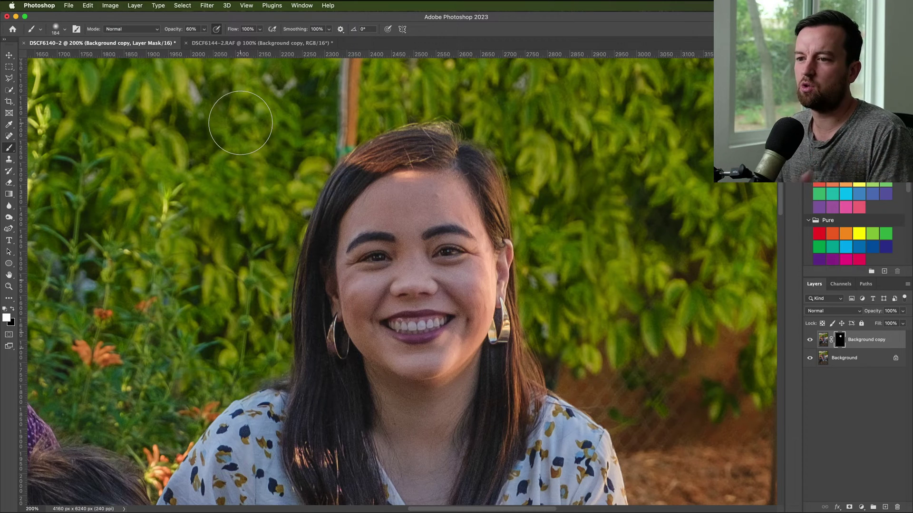
# Step: Zoom out to the whole family and toggle the Background copy to compare the new face
pyautogui.press('z')
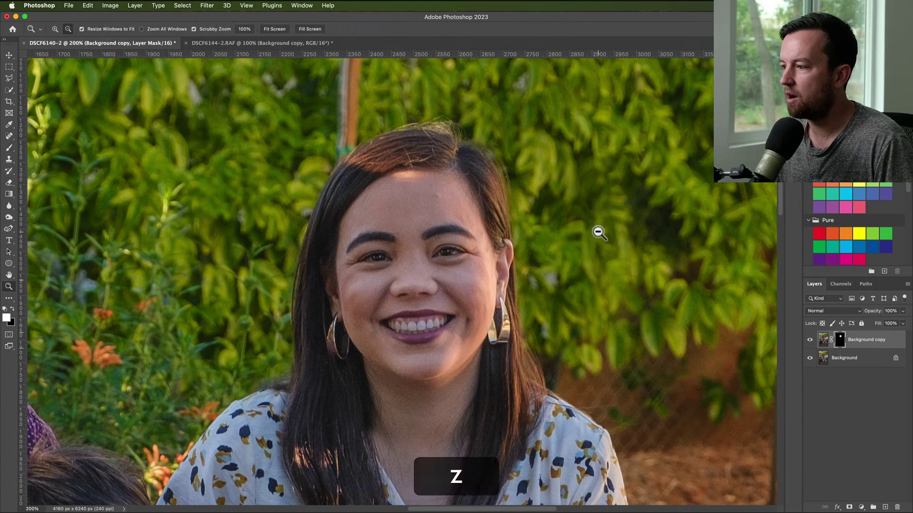
pyautogui.keyDown('alt'); pyautogui.click(572, 257); pyautogui.keyUp('alt')
pyautogui.moveTo(565, 333); pyautogui.dragTo(499, 247)
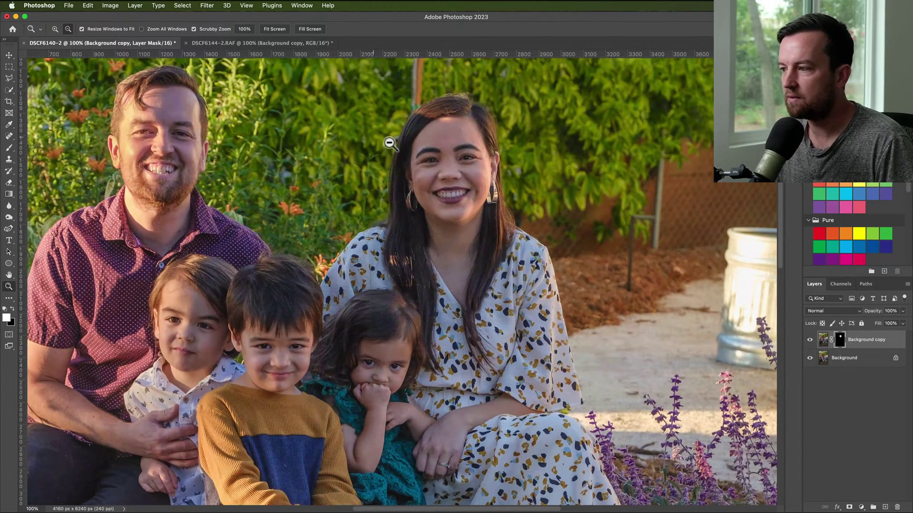
pyautogui.click(810, 340)
pyautogui.click(810, 340)
pyautogui.click(810, 340)
pyautogui.click(810, 340)
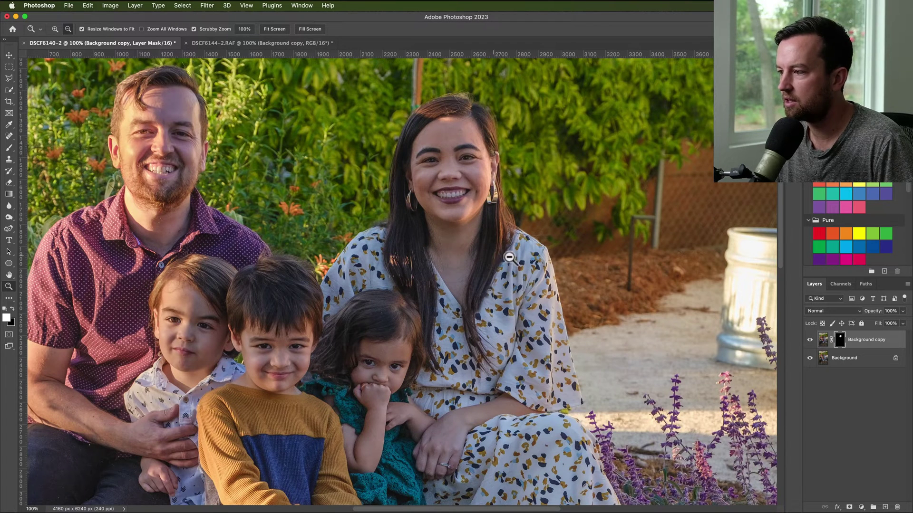
pyautogui.press('z')
pyautogui.hotkey('ctrl', 'z')
pyautogui.keyDown('ctrl'); pyautogui.click(497, 266); pyautogui.keyUp('ctrl')
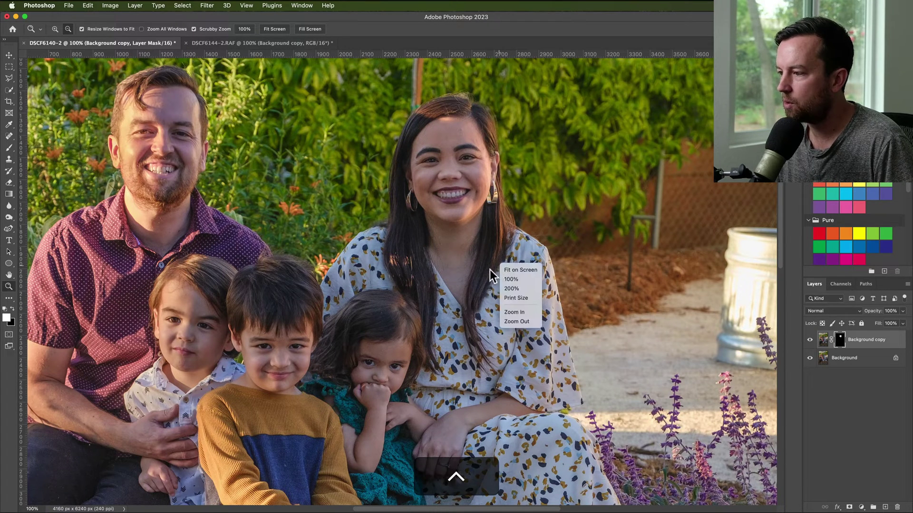
# Step: Zoom to 200% on the mother's blouse and switch to a black mask brush
pyautogui.press('z')
pyautogui.click(488, 272)
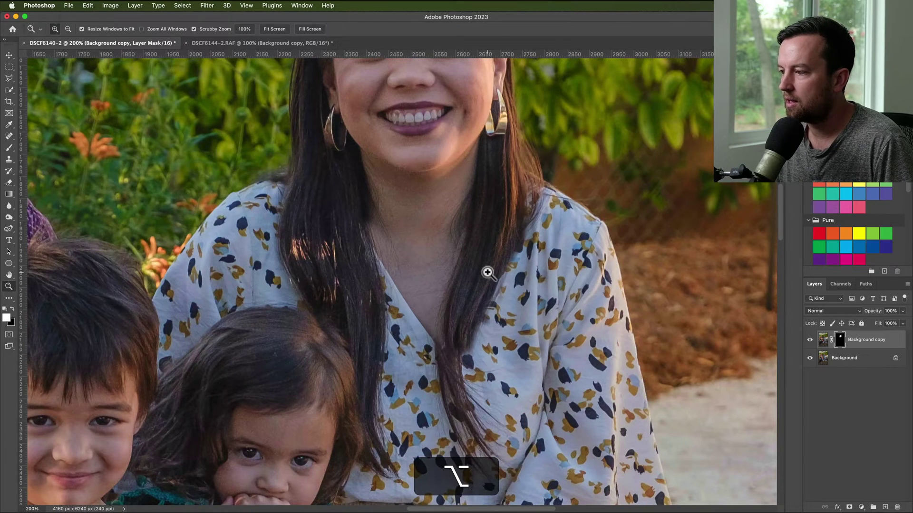
pyautogui.press('b')
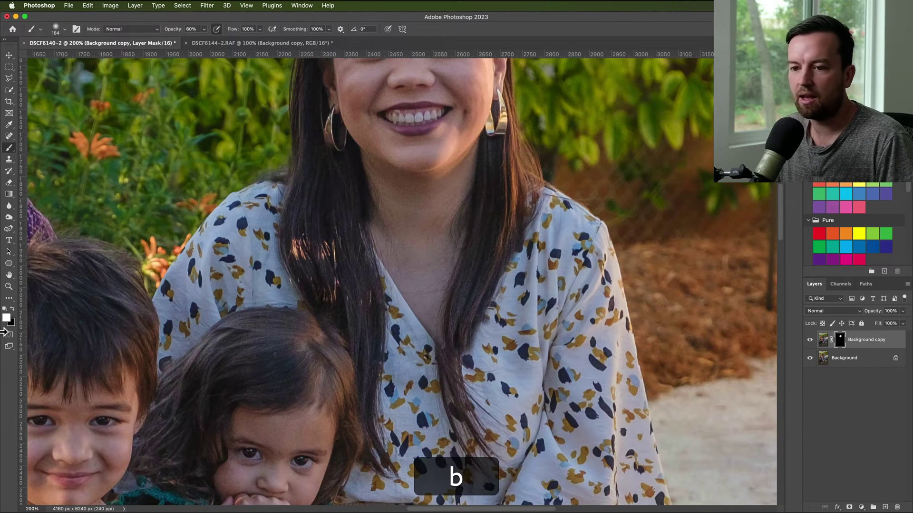
pyautogui.press('x')
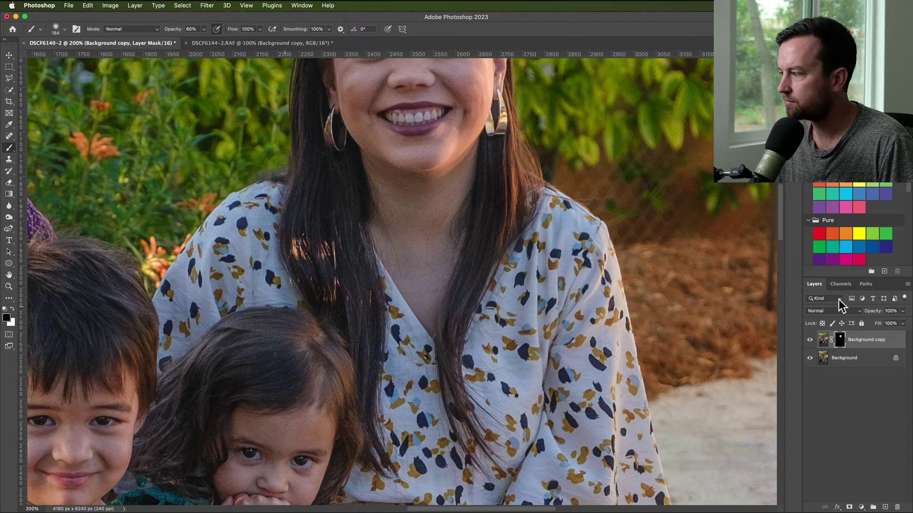
# Step: Toggle the Background copy to compare the blouse, then zoom out to the whole family
pyautogui.click(810, 341)
pyautogui.click(809, 340)
pyautogui.click(810, 340)
pyautogui.click(810, 341)
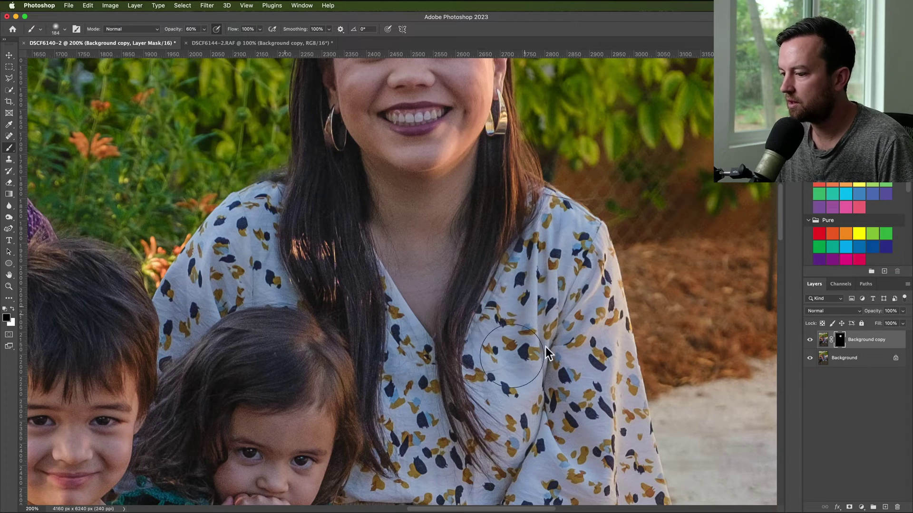
pyautogui.press('z')
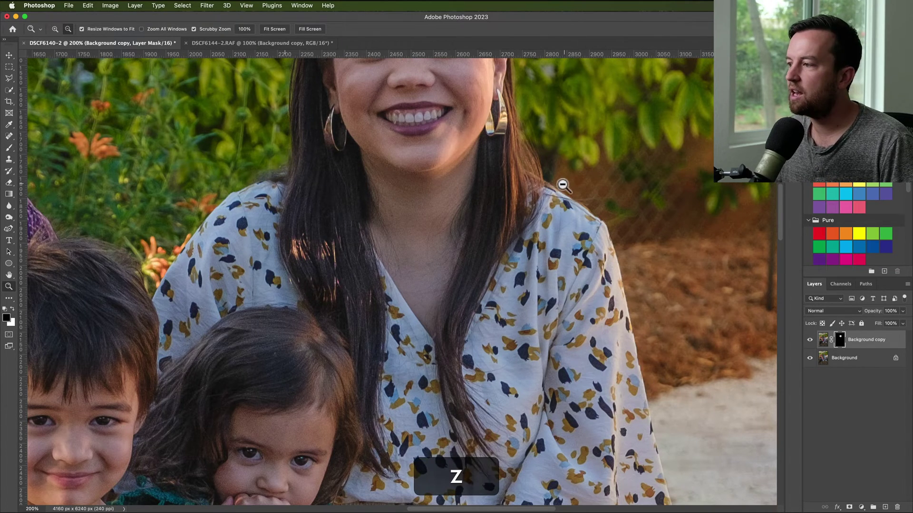
pyautogui.keyDown('alt'); pyautogui.click(542, 207); pyautogui.keyUp('alt')
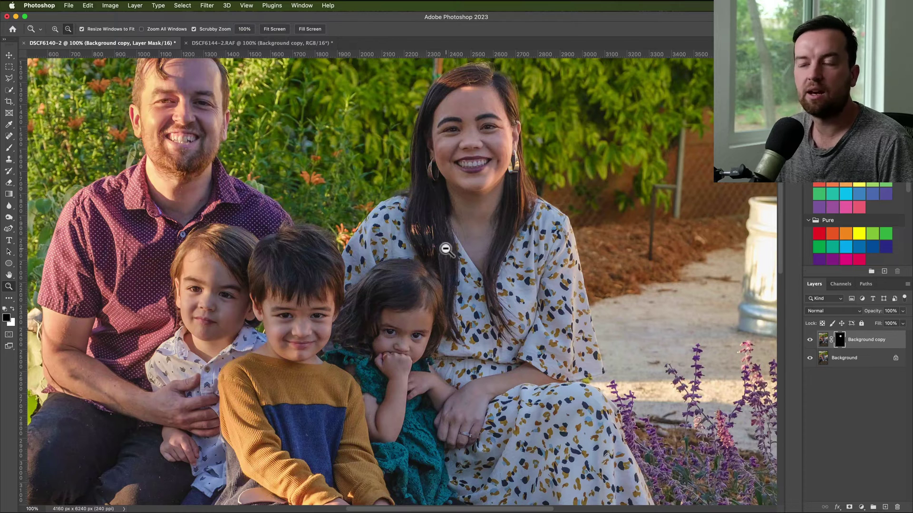
# Step: Toggle the Background copy on and off to compare the area around the mother's face
pyautogui.click(810, 340)
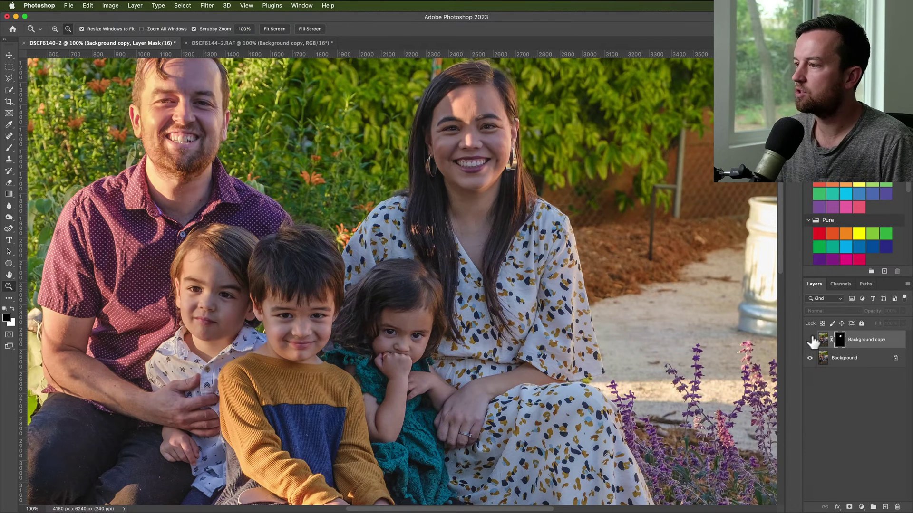
pyautogui.click(810, 339)
pyautogui.click(810, 339)
pyautogui.click(810, 340)
# Step: Zoom out to 66.7% and save the composite as DSCF6140-Edit-2.tif for Lightroom Classic
pyautogui.press('z')
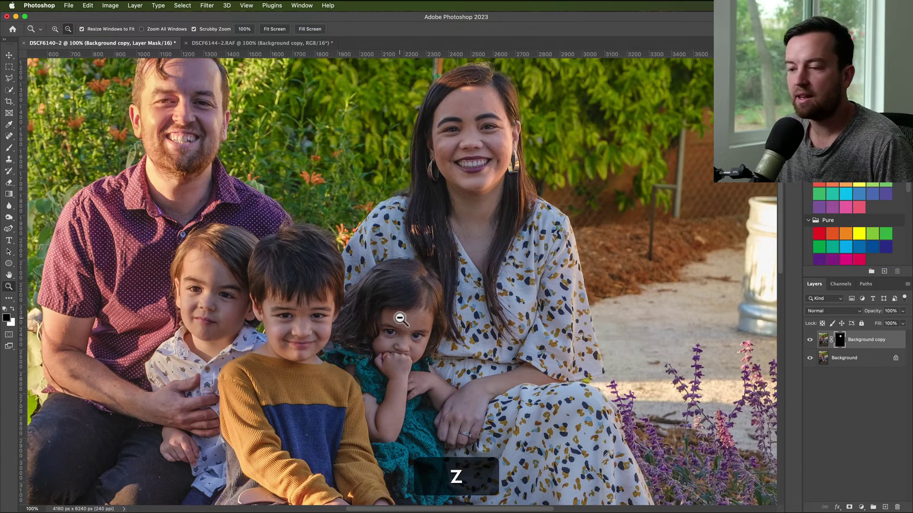
pyautogui.press('alt')
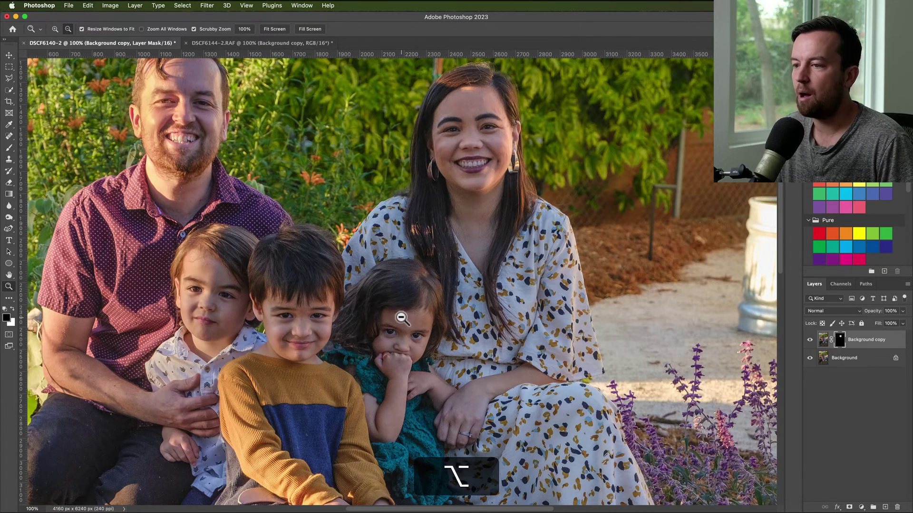
pyautogui.keyDown('alt'); pyautogui.click(401, 318); pyautogui.keyUp('alt')
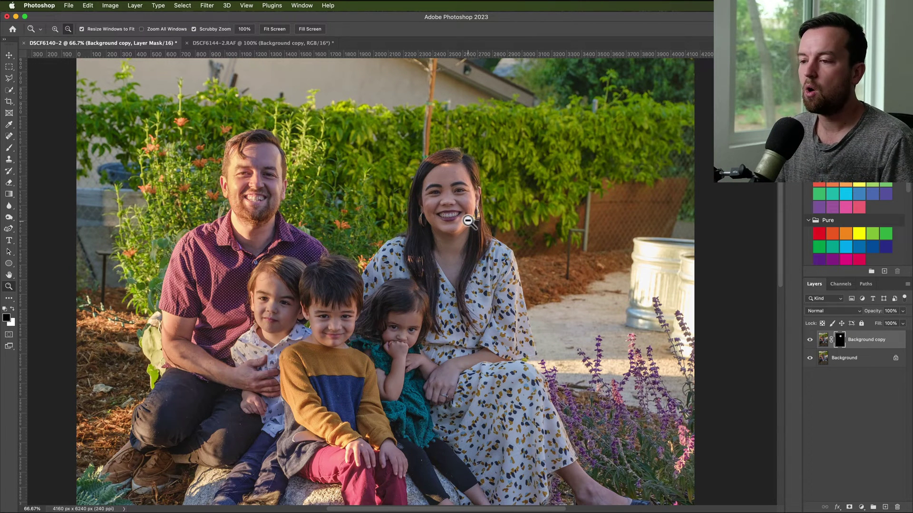
pyautogui.press('super+s')
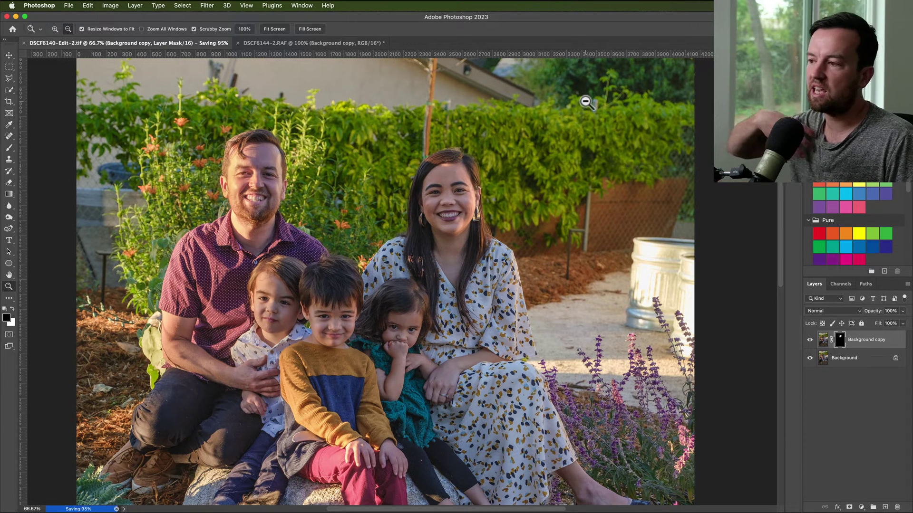
pyautogui.press('super+Tab')
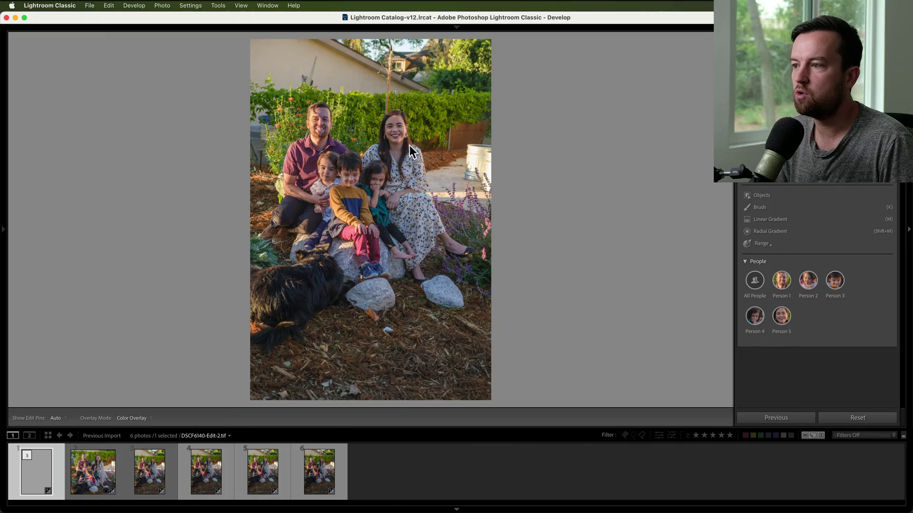
# Step: Zoom into and pan across DSCF6140-Edit-2.tif in Develop, fit it again, then return to Photoshop
pyautogui.press('z')
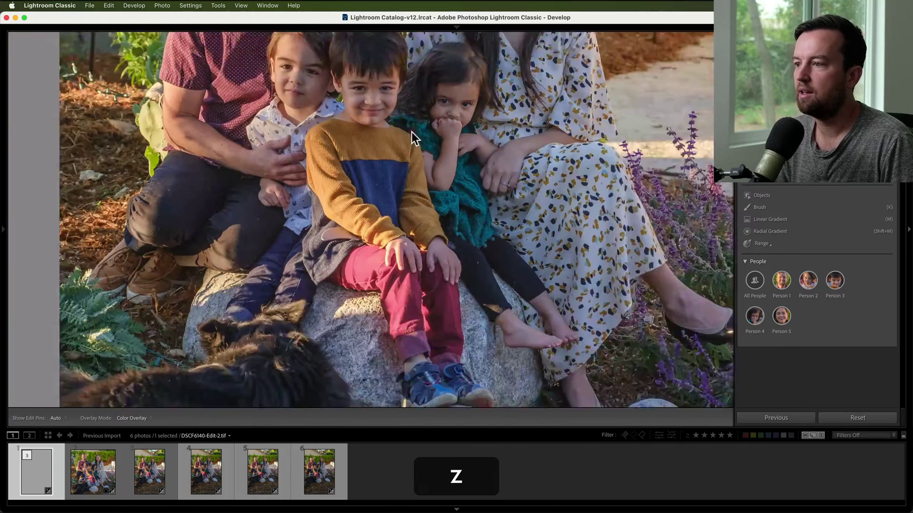
pyautogui.moveTo(439, 158); pyautogui.dragTo(442, 188)
pyautogui.click(442, 188)
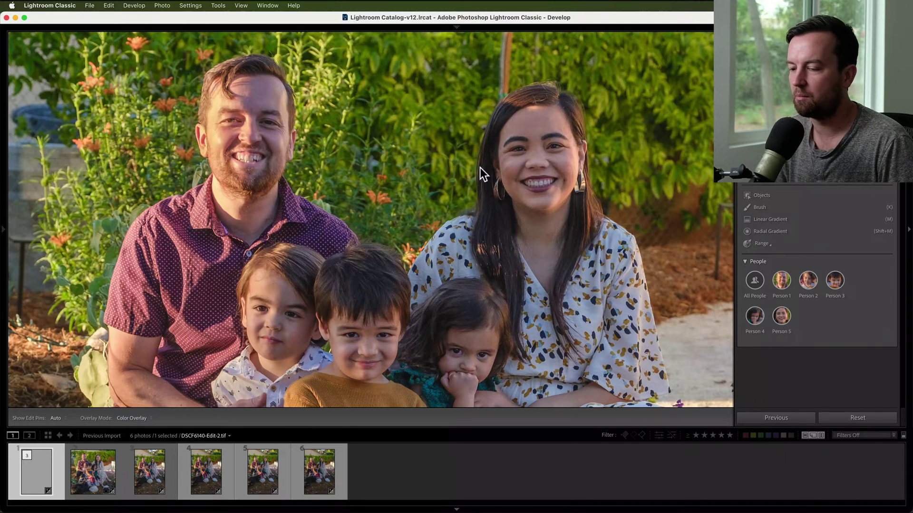
pyautogui.press('super')
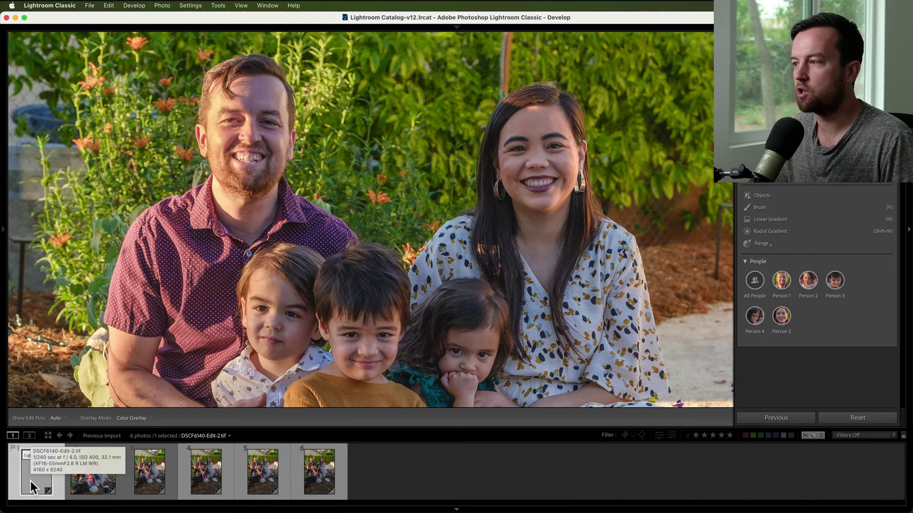
pyautogui.press('super')
pyautogui.press('super+Tab')
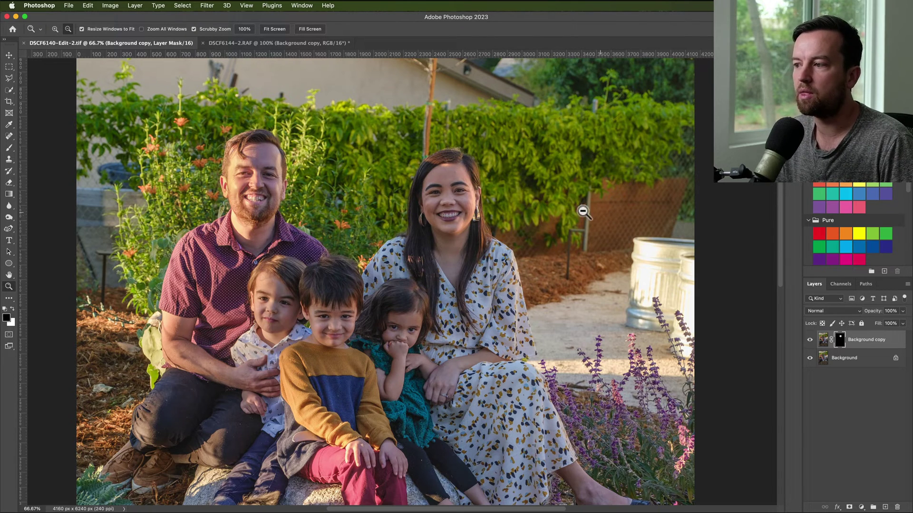
# Step: View DSCF6144-2.RAF, return to DSCF6140-Edit-2.tif and recentre it, then show it fitted in Lightroom
pyautogui.click(295, 43)
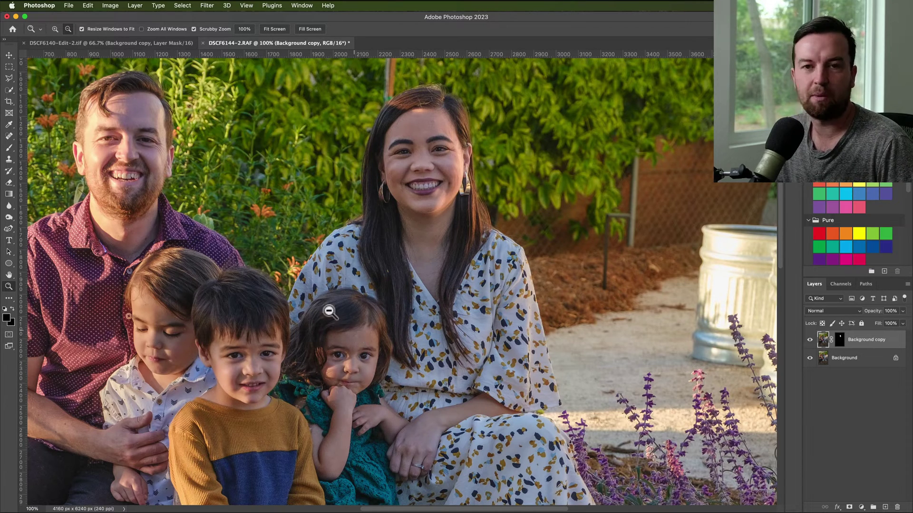
pyautogui.click(89, 43)
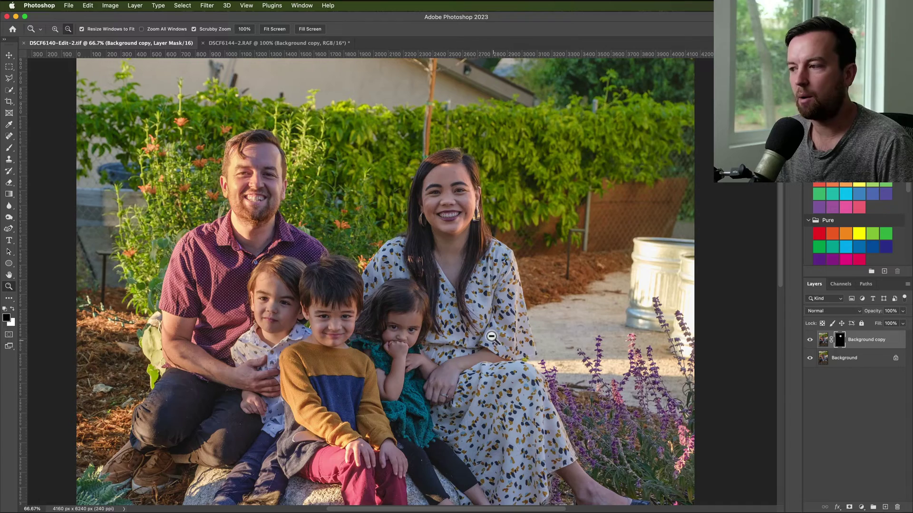
pyautogui.press('space')
pyautogui.moveTo(449, 356); pyautogui.dragTo(502, 301)
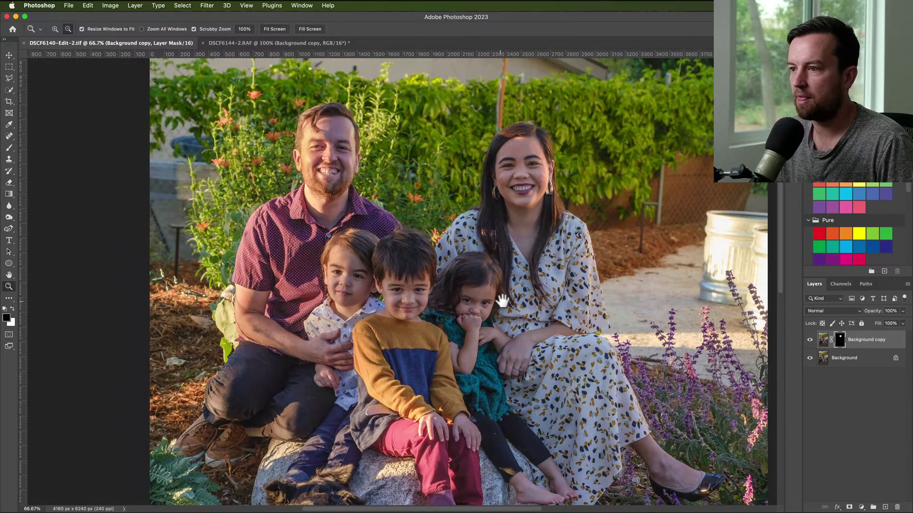
pyautogui.press('super+Tab')
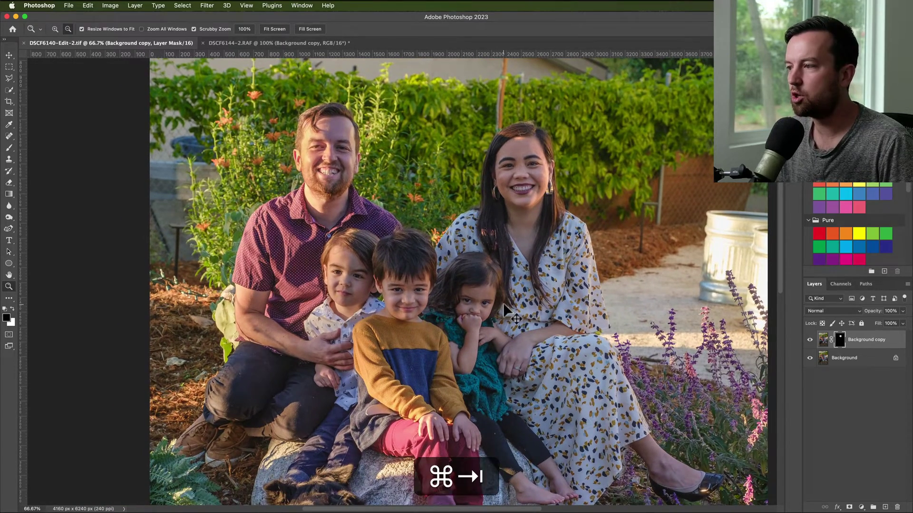
pyautogui.press('z')
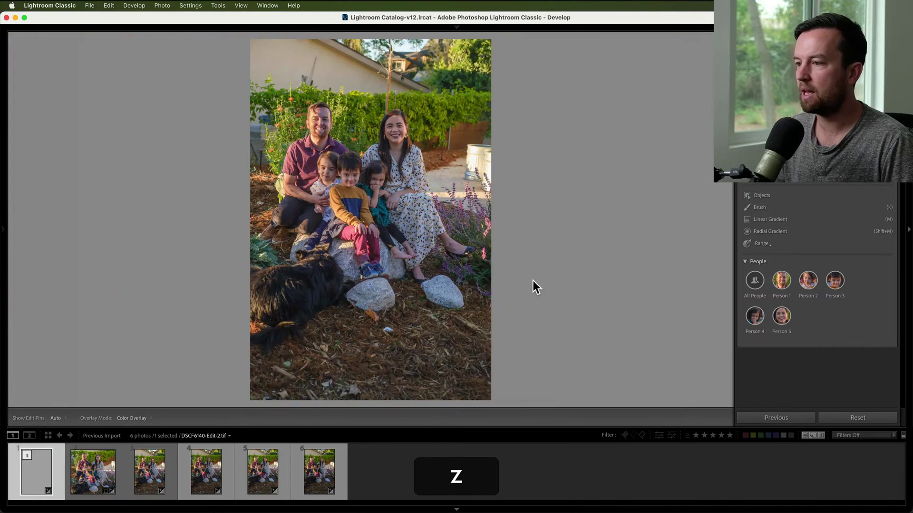